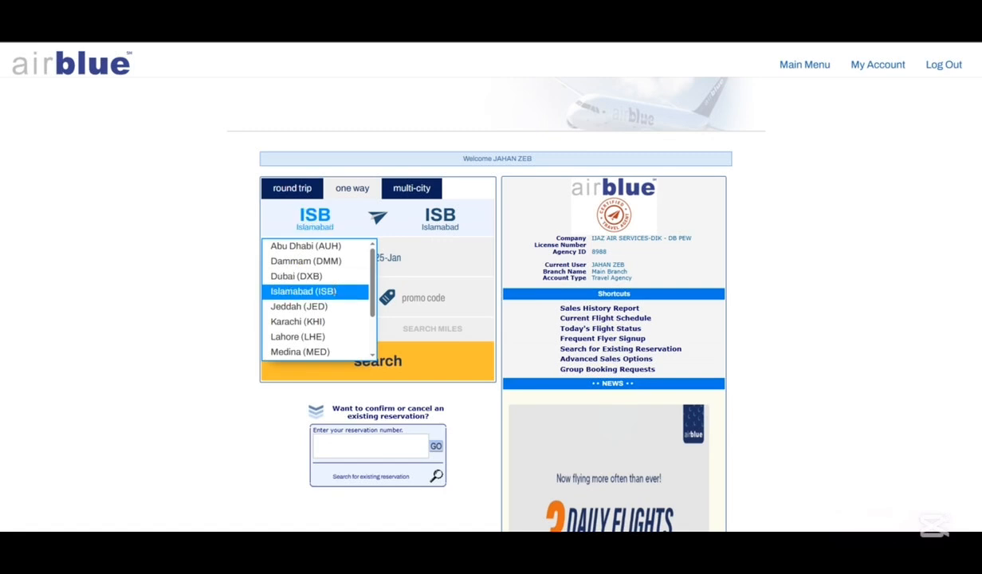
# Step: Search one-way flights from Islamabad to Abu Dhabi (AUH) departing 5 February 2026
pyautogui.click(439, 221)
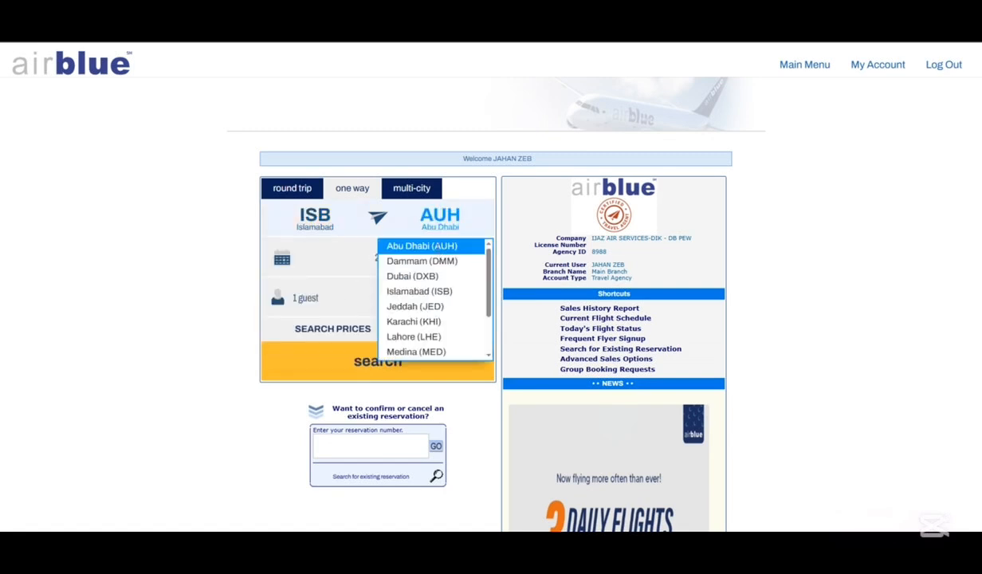
pyautogui.click(422, 245)
pyautogui.click(430, 259)
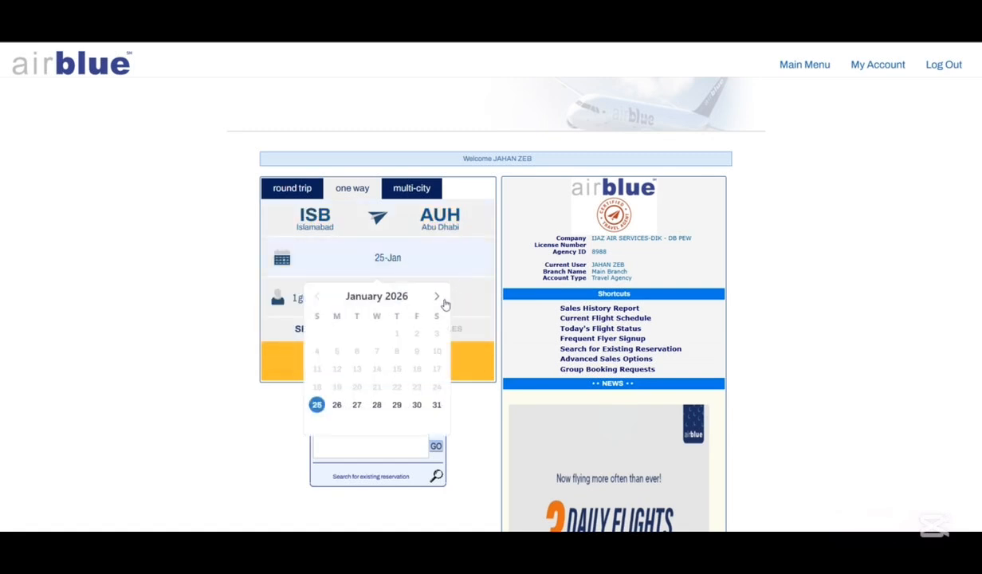
pyautogui.click(435, 295)
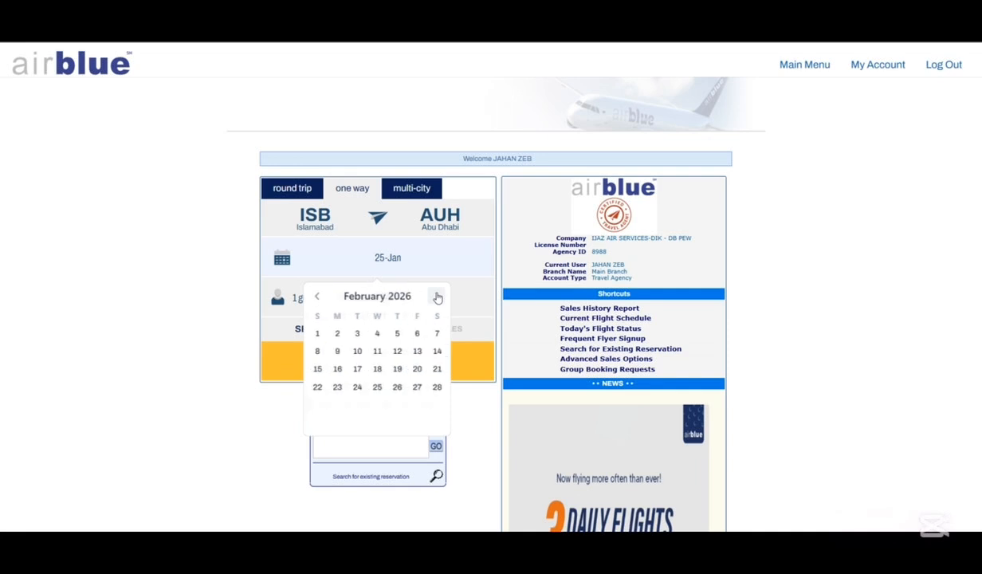
pyautogui.click(396, 334)
pyautogui.click(421, 367)
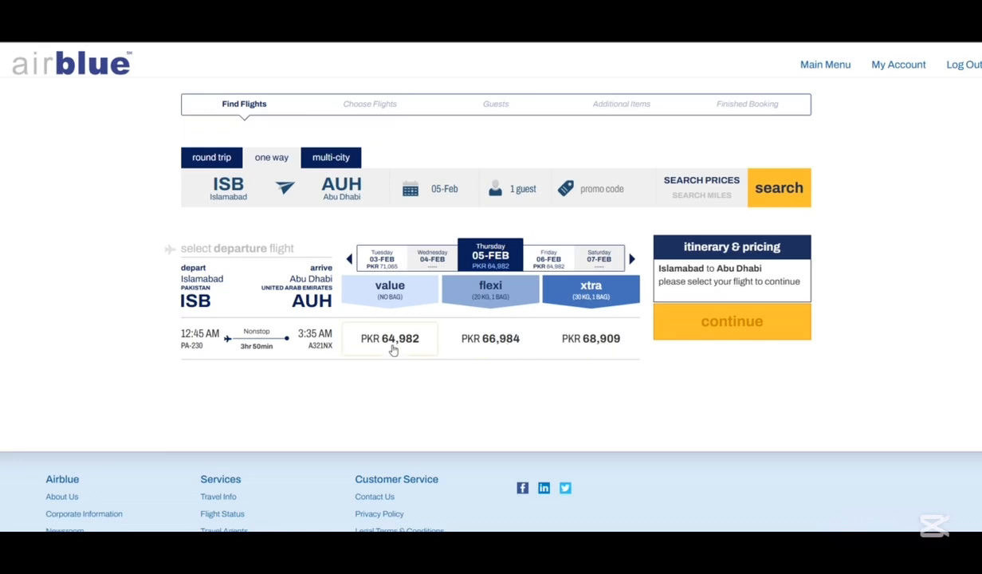
# Step: Choose the PKR 64,982 Value fare, accept the Terms & Conditions, and continue to guest details
pyautogui.click(418, 342)
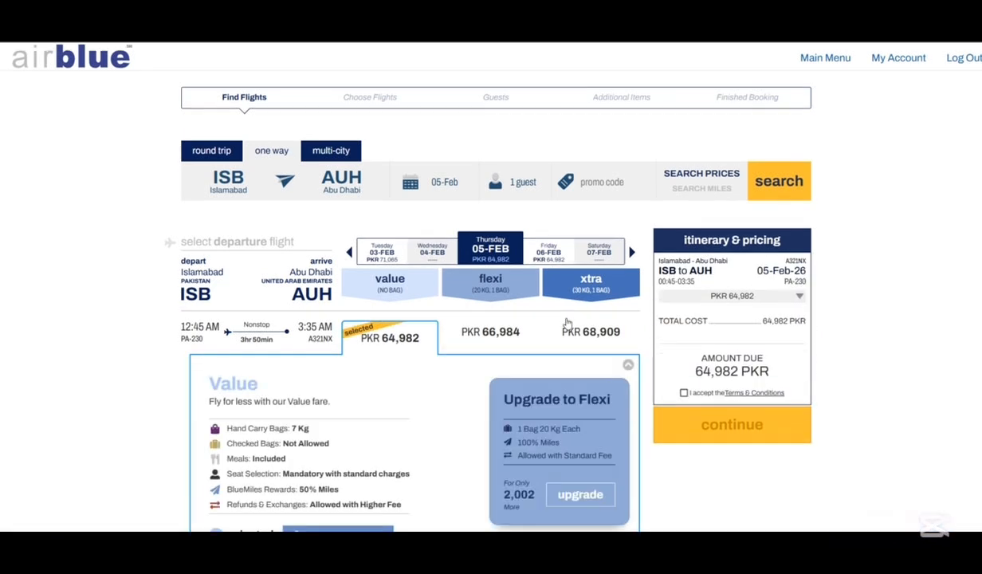
pyautogui.click(683, 308)
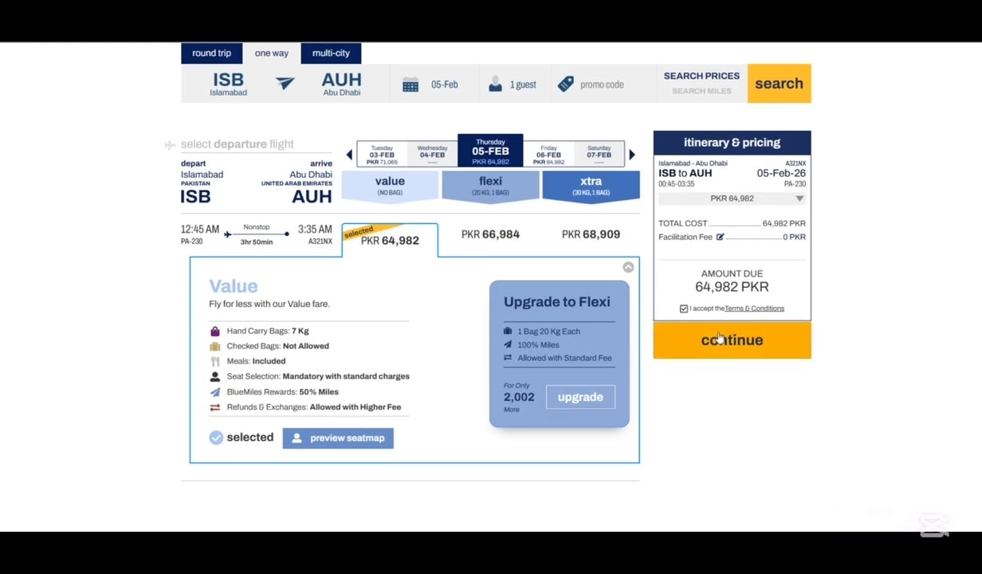
pyautogui.moveTo(292, 334); pyautogui.dragTo(311, 334)
pyautogui.click(381, 333)
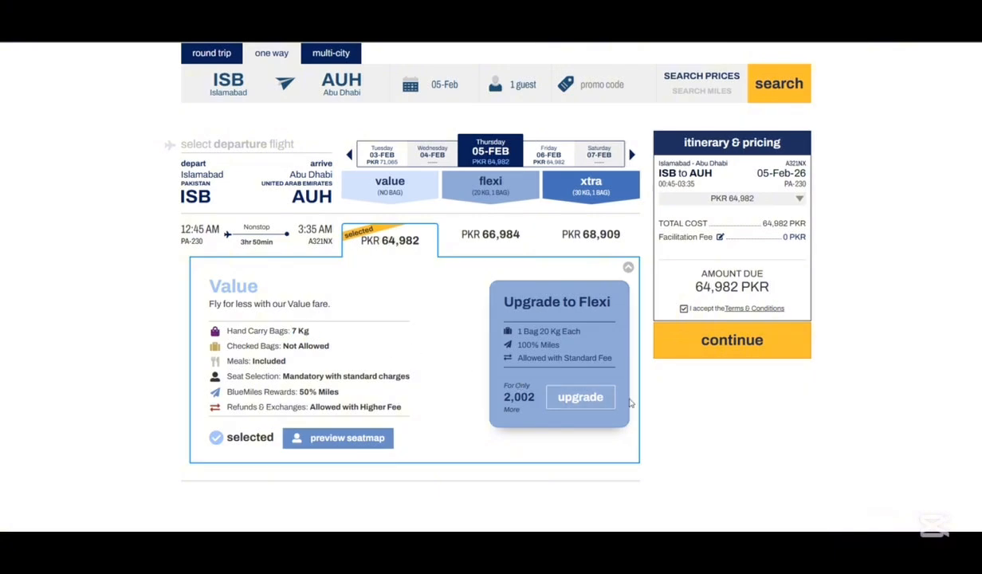
pyautogui.click(724, 344)
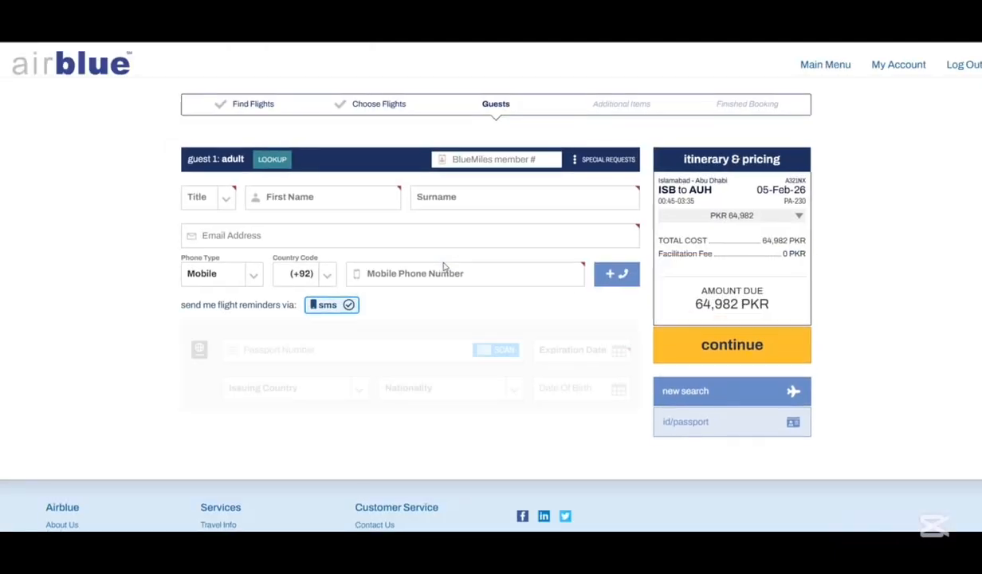
# Step: Set the guest's title to Mr and enter the guest's first name and surname
pyautogui.click(221, 201)
pyautogui.click(211, 218)
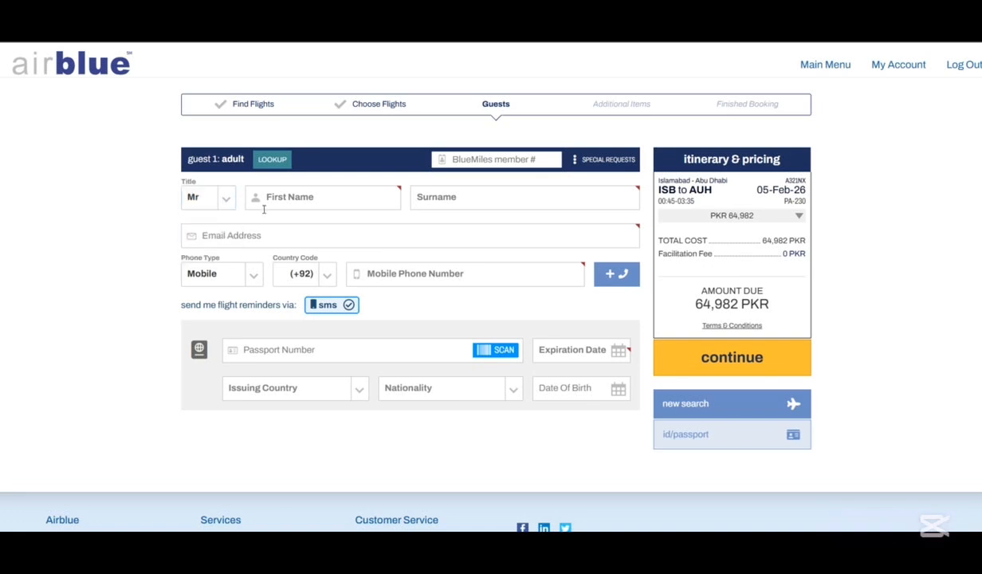
pyautogui.click(272, 199)
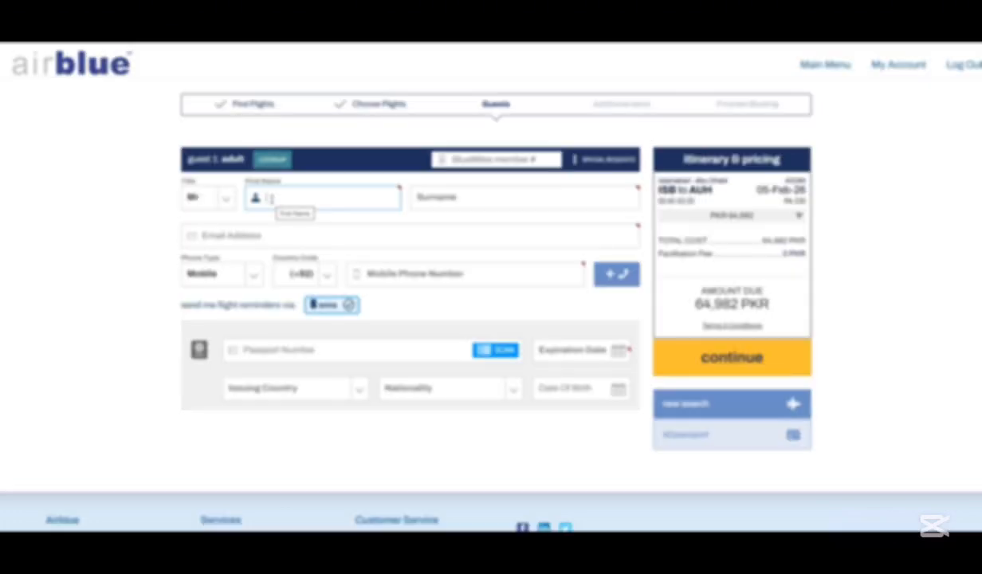
pyautogui.write('al')
pyautogui.press('BackSpace')
pyautogui.press('BackSpace')
pyautogui.press('BackSpace')
pyautogui.press('Tab')
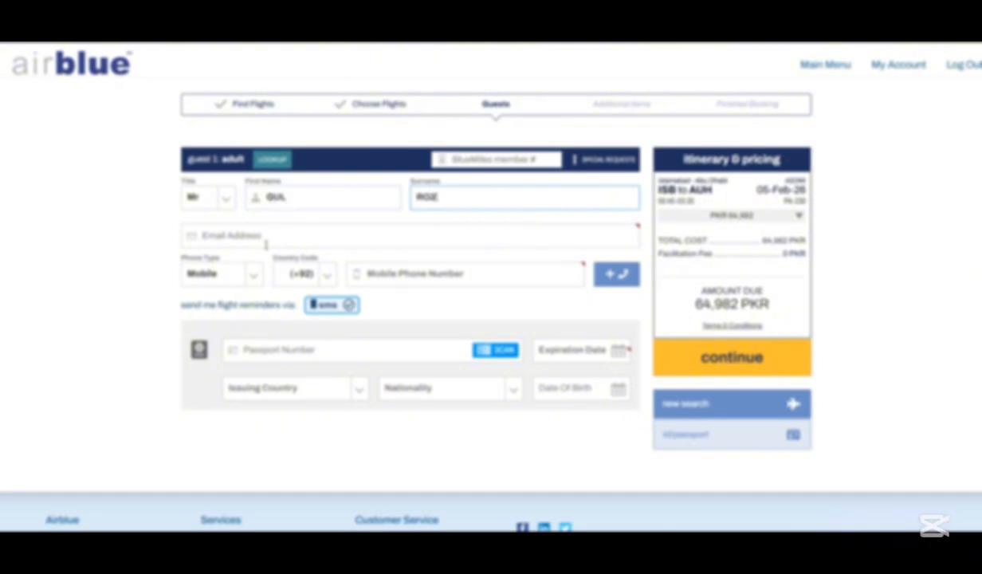
# Step: Fill the guest's e-mail from the autofill suggestion and enter the mobile number
pyautogui.click(256, 236)
pyautogui.click(278, 267)
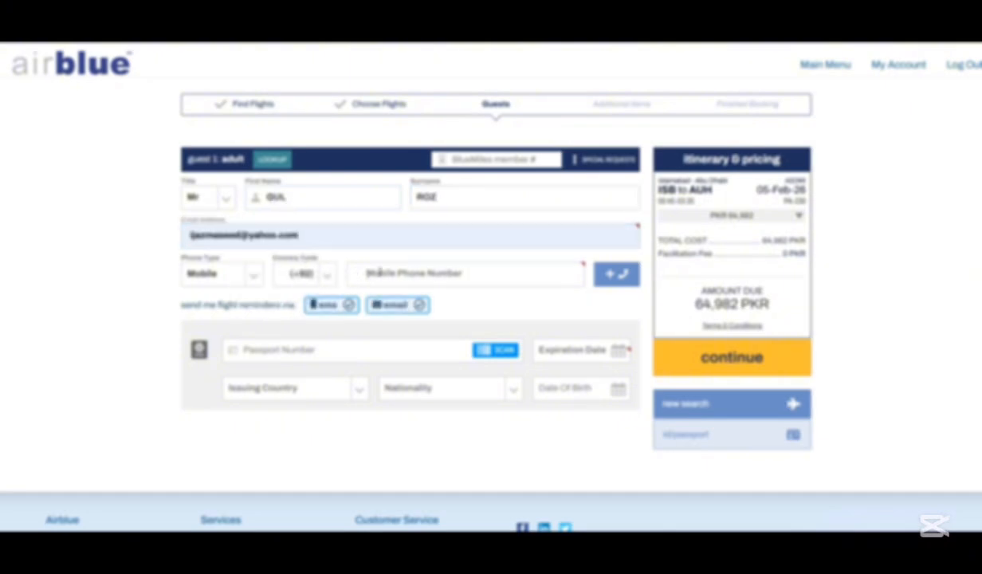
pyautogui.click(379, 274)
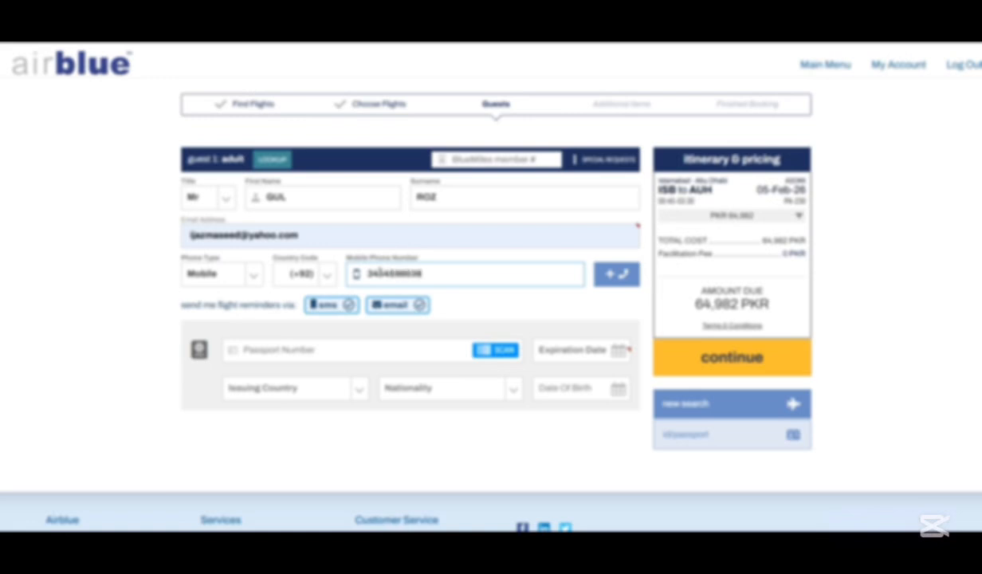
# Step: Enter the guest's passport number, correcting the mistyped entry
pyautogui.click(294, 349)
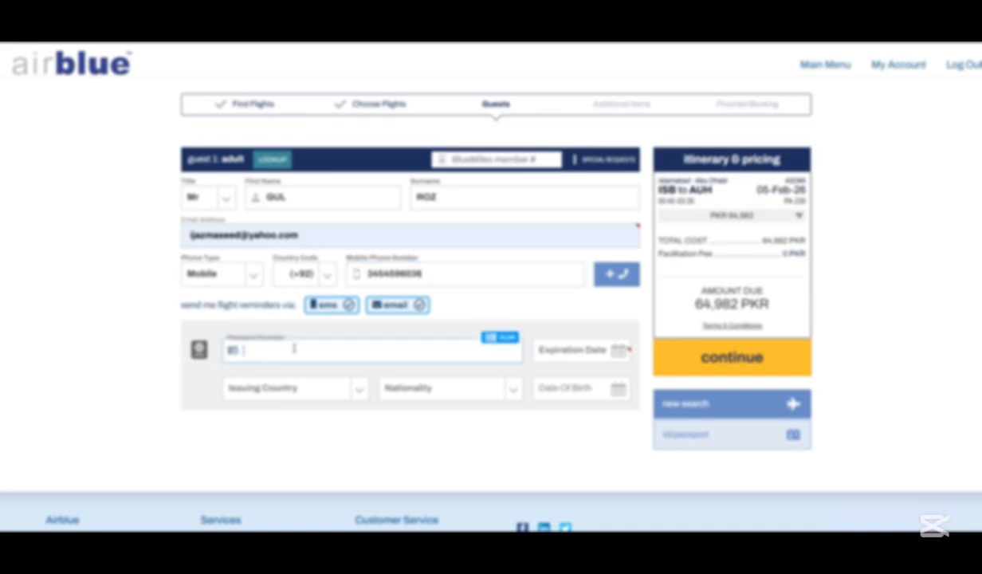
pyautogui.write('PKK')
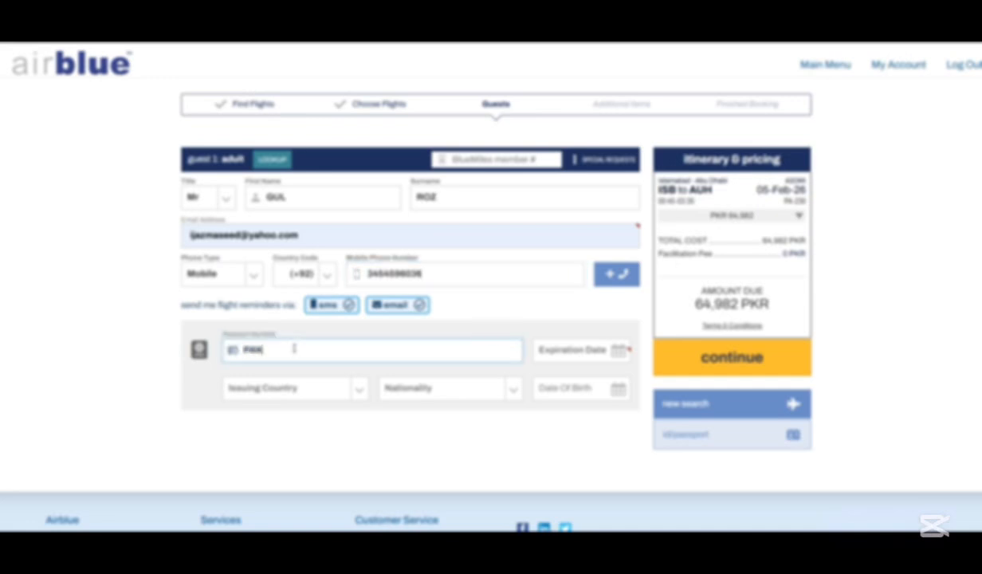
pyautogui.moveTo(270, 349); pyautogui.dragTo(246, 349)
pyautogui.doubleClick(251, 351)
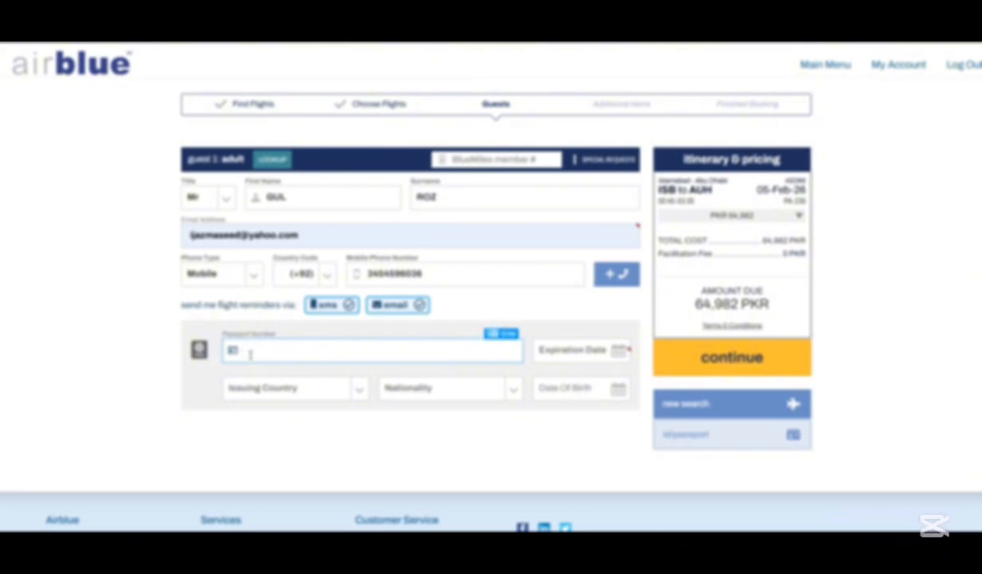
pyautogui.write('PAK')
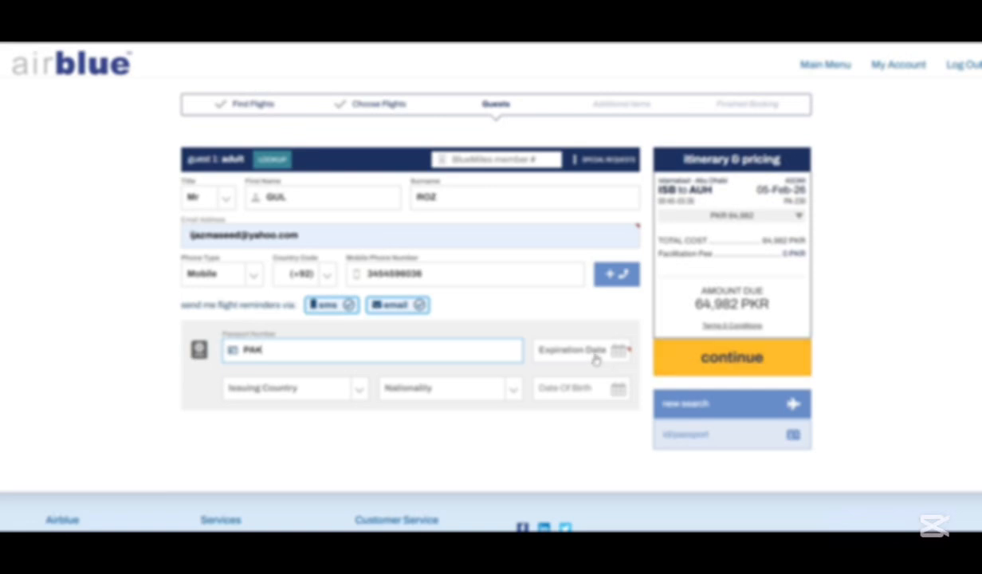
# Step: Set the passport expiration date to 10-May-2029
pyautogui.click(574, 349)
pyautogui.click(655, 407)
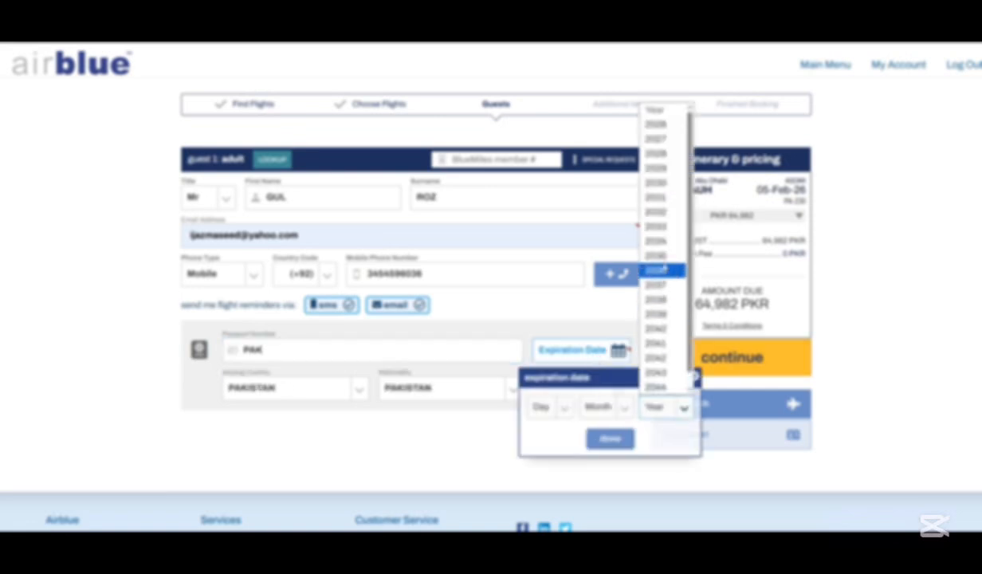
pyautogui.click(637, 163)
pyautogui.click(599, 407)
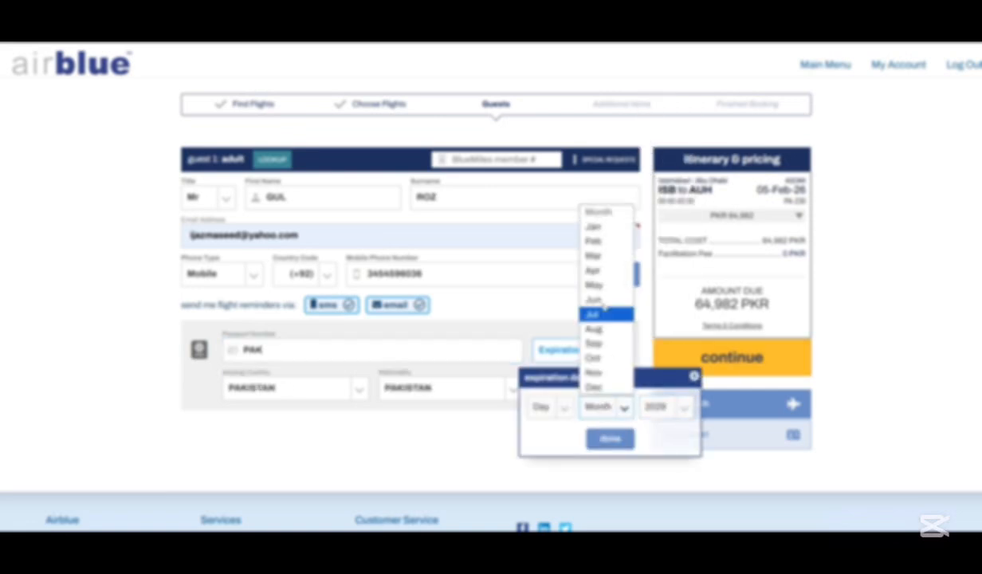
pyautogui.click(586, 281)
pyautogui.click(541, 408)
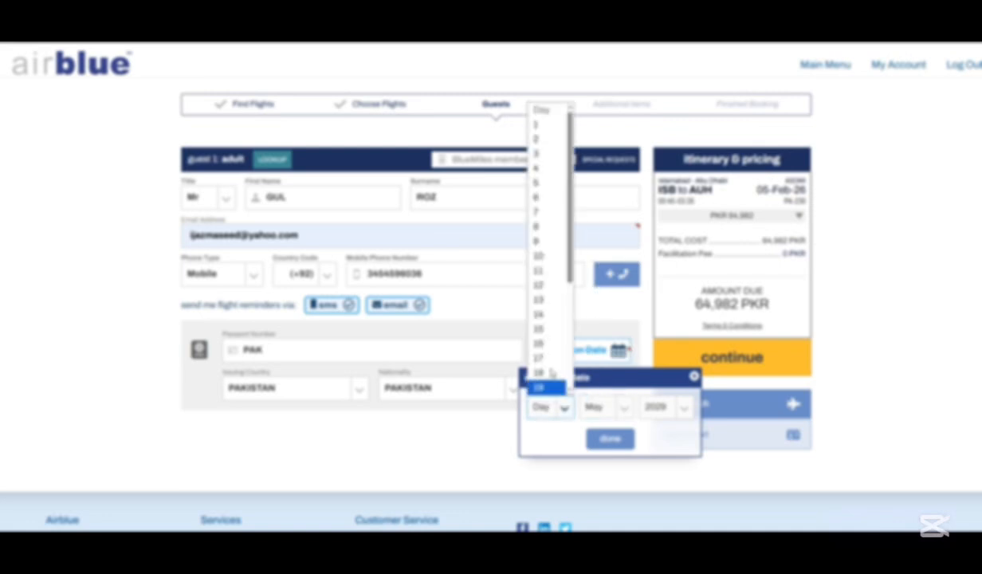
pyautogui.click(527, 252)
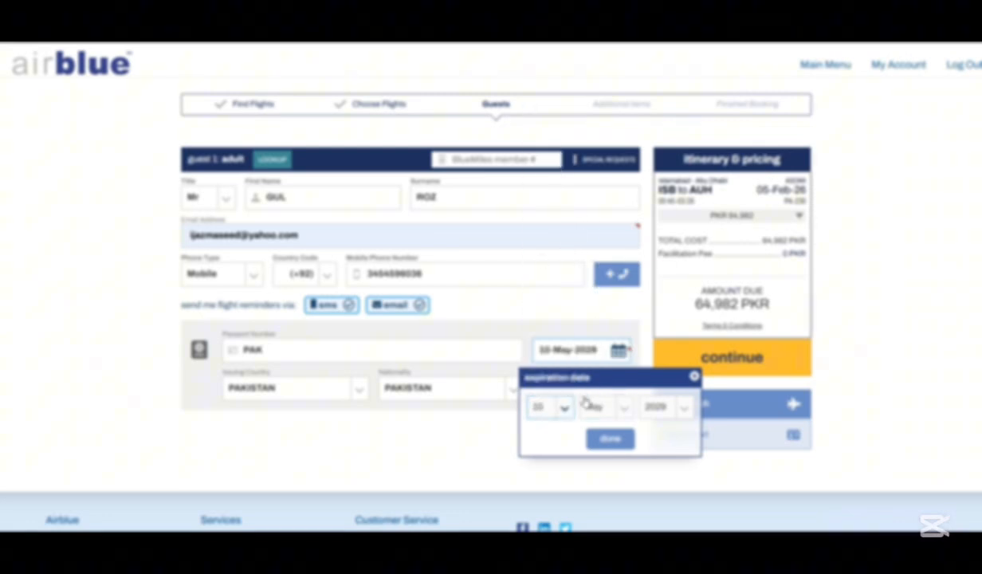
pyautogui.click(599, 443)
# Step: Set the date of birth to 13-Jun-1986 and submit the guest details
pyautogui.click(593, 391)
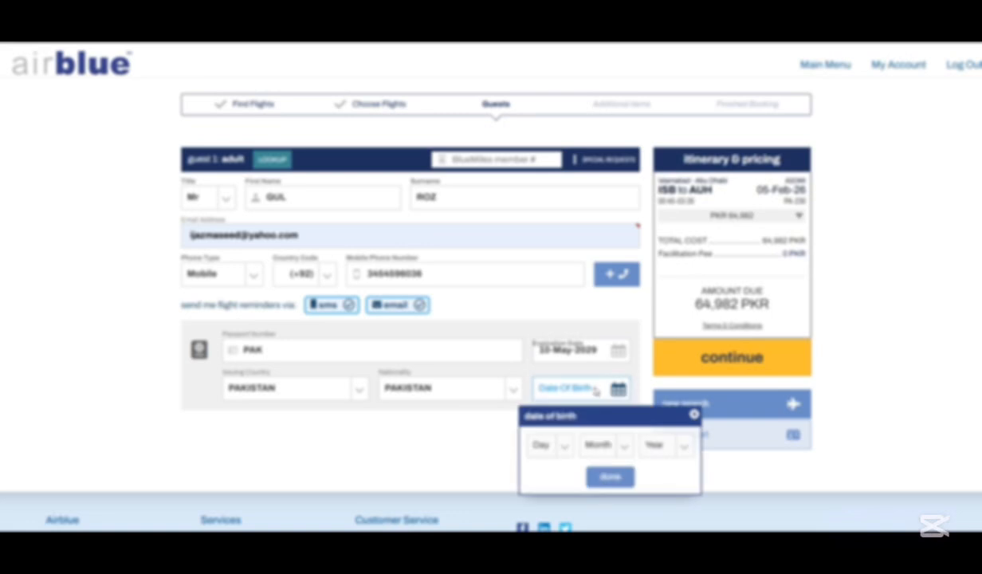
pyautogui.click(665, 447)
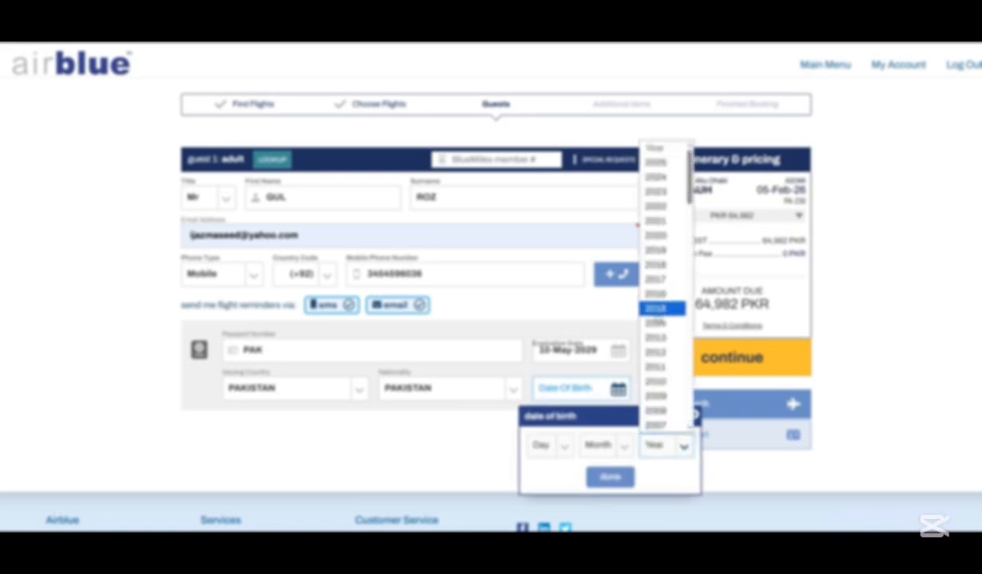
pyautogui.scroll(-5, 658, 317)
pyautogui.click(659, 315)
pyautogui.click(604, 445)
pyautogui.click(607, 339)
pyautogui.click(563, 445)
pyautogui.click(545, 337)
pyautogui.click(607, 478)
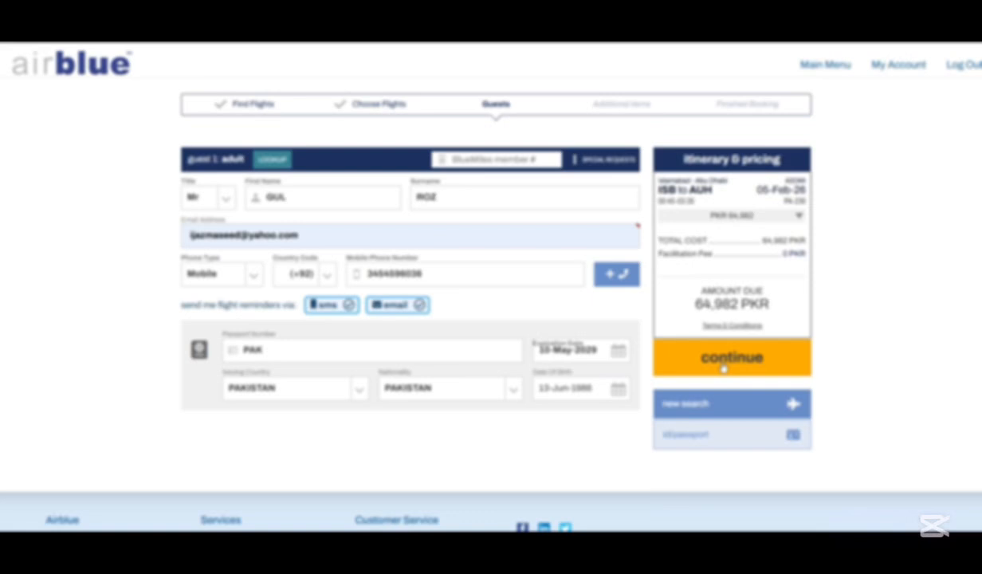
pyautogui.click(724, 365)
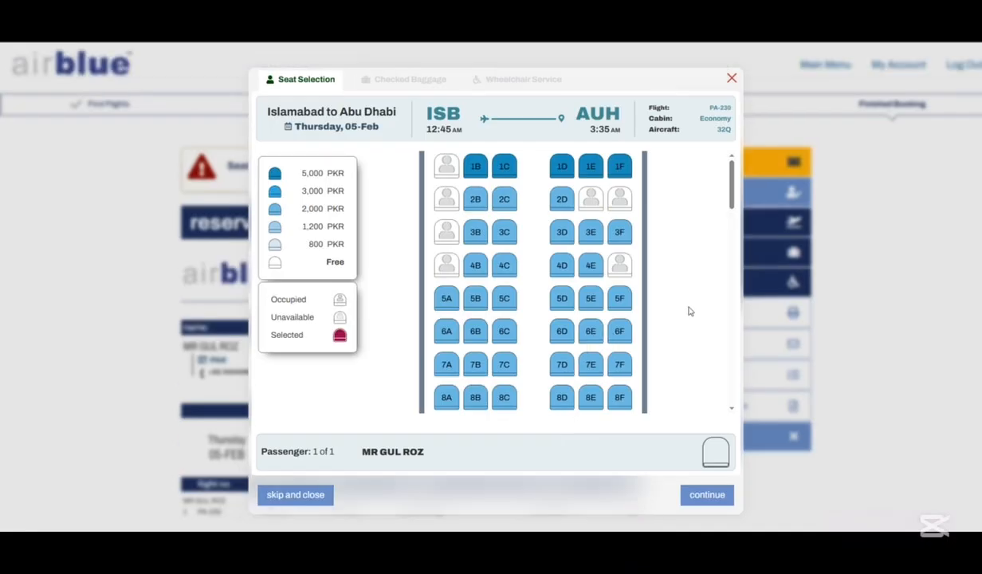
# Step: Take seat 33D in row 33 for 800 PKR and save the seat choice
pyautogui.scroll(-3, 689, 311)
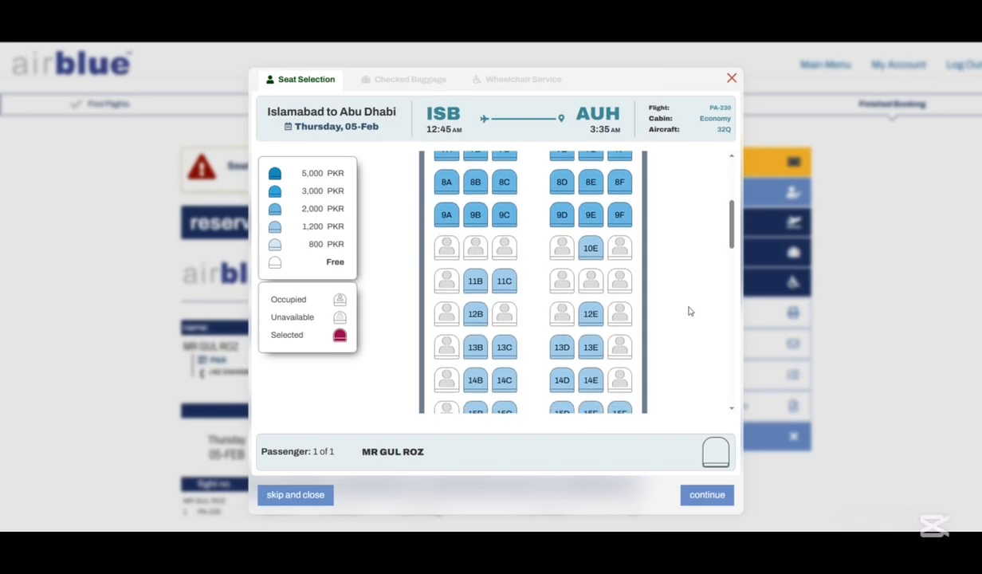
pyautogui.scroll(-7, 689, 310)
pyautogui.scroll(-5, 689, 311)
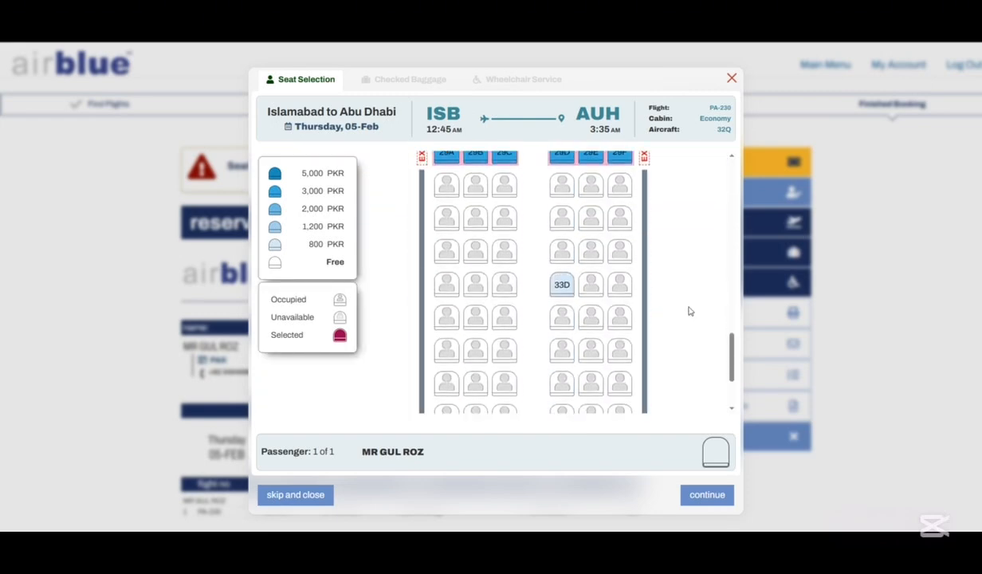
pyautogui.scroll(-2, 689, 310)
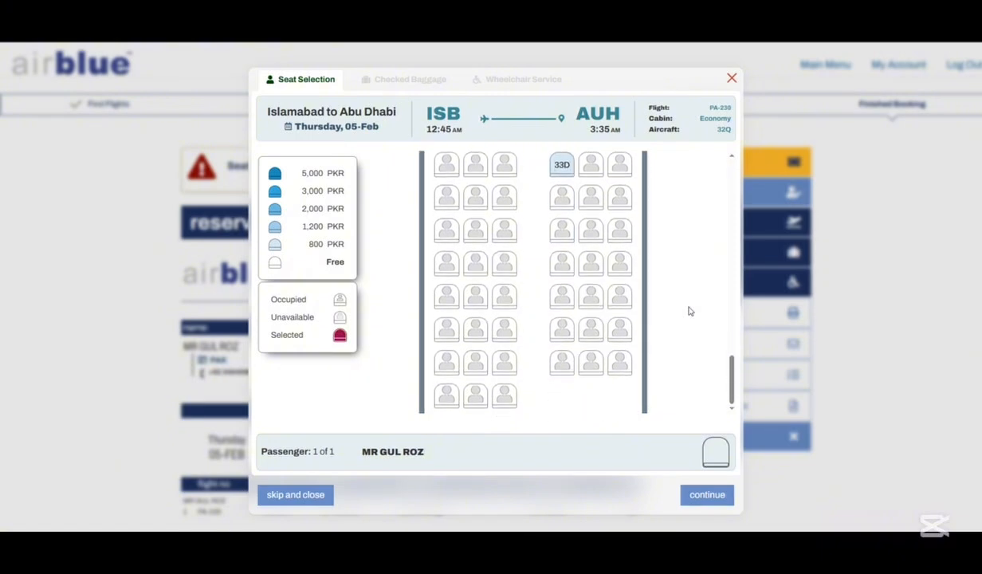
pyautogui.scroll(1, 687, 309)
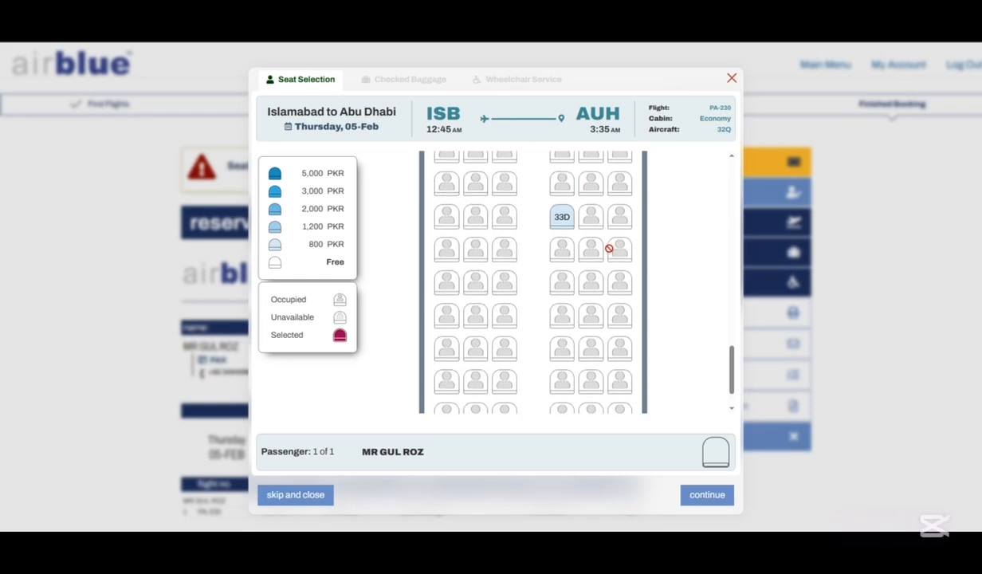
pyautogui.moveTo(563, 226)
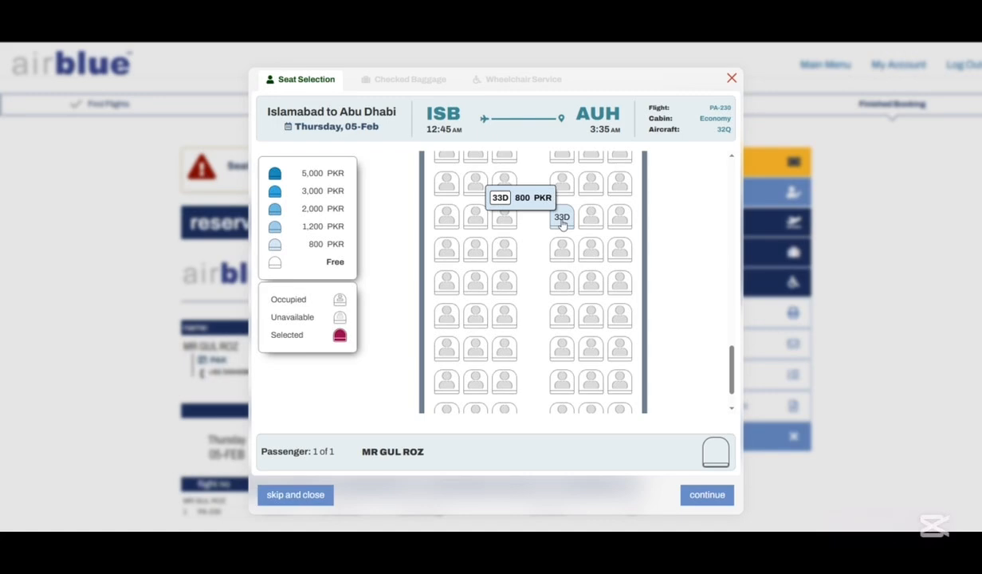
pyautogui.click(562, 226)
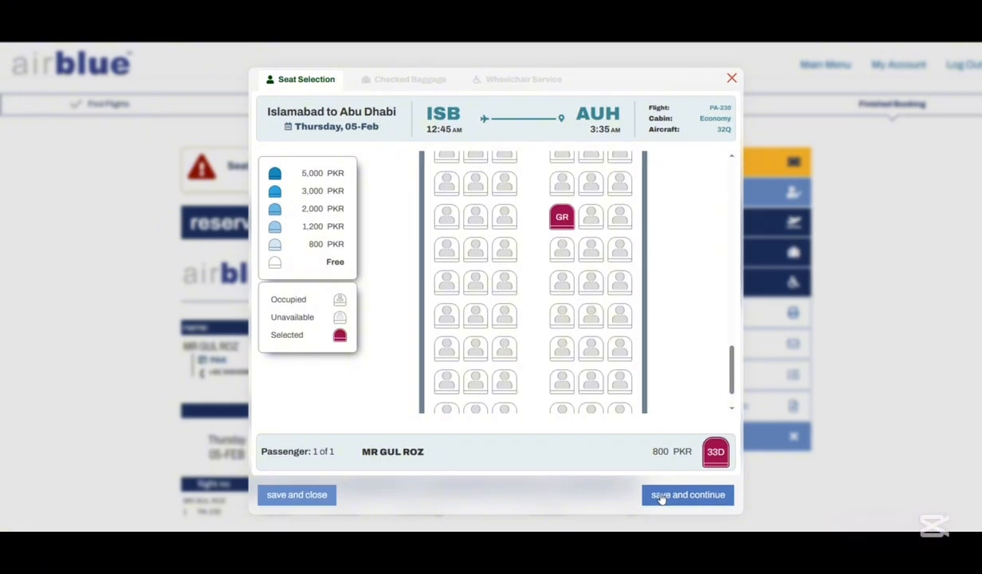
pyautogui.click(661, 496)
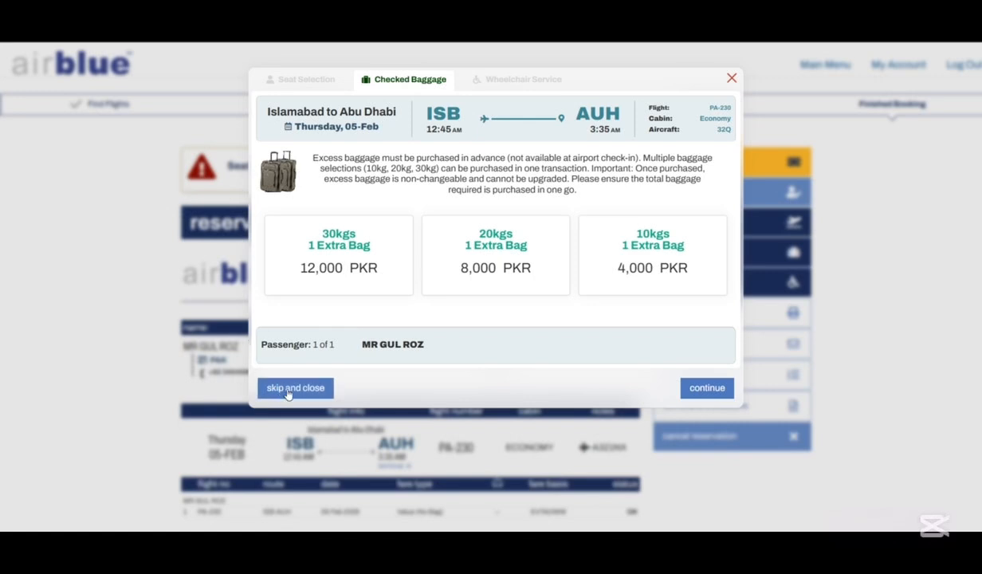
# Step: Skip the extra checked baggage offer and close the dialog
pyautogui.click(289, 388)
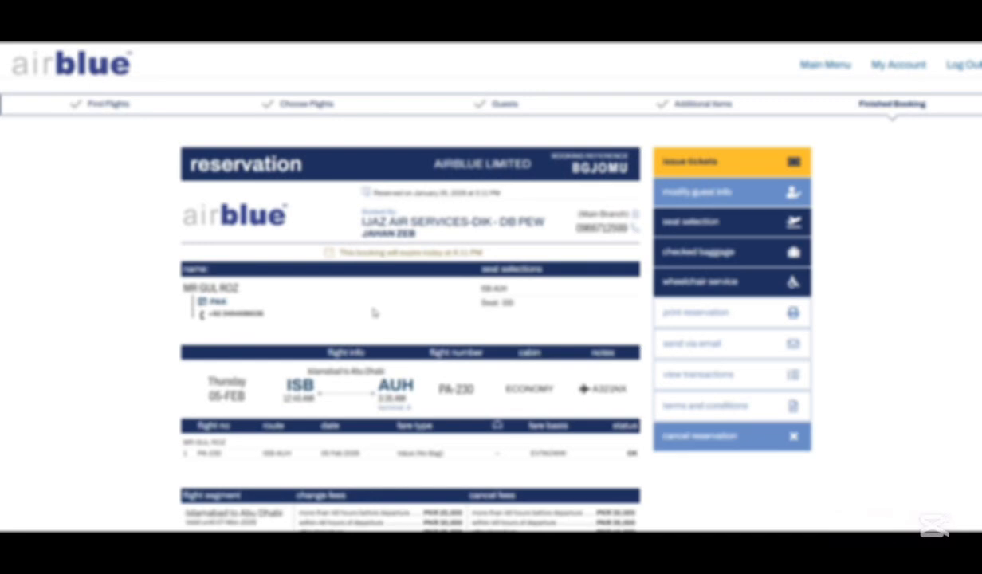
pyautogui.scroll(-1, 374, 313)
pyautogui.scroll(-1, 373, 313)
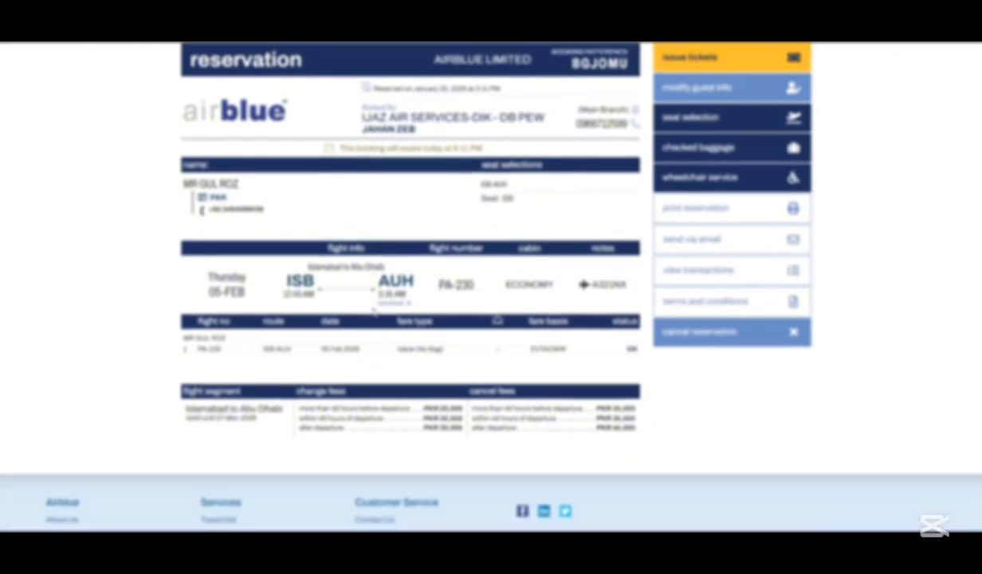
pyautogui.scroll(1, 374, 311)
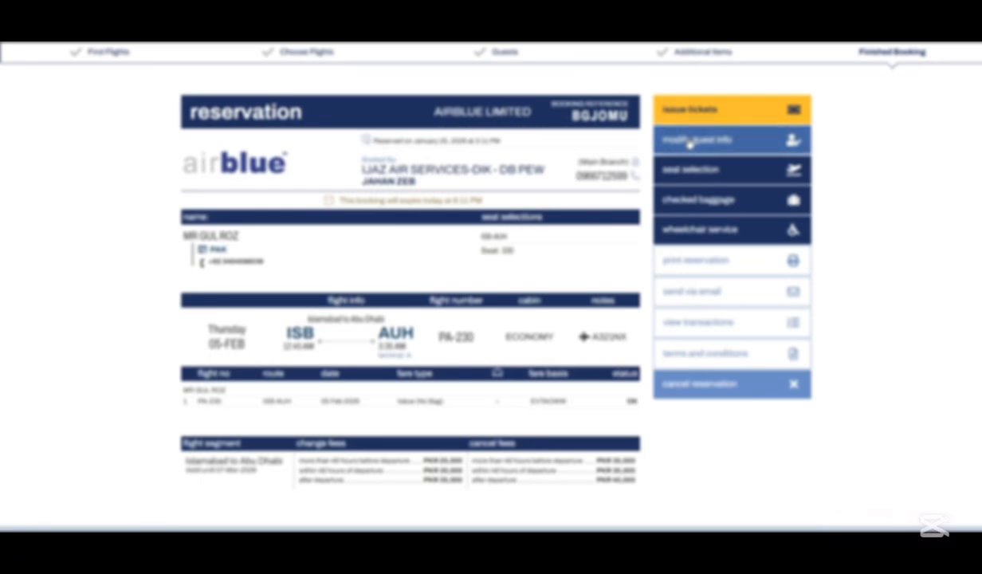
# Step: In the guest details, replace the passport number and pick a new passport expiry year
pyautogui.click(690, 142)
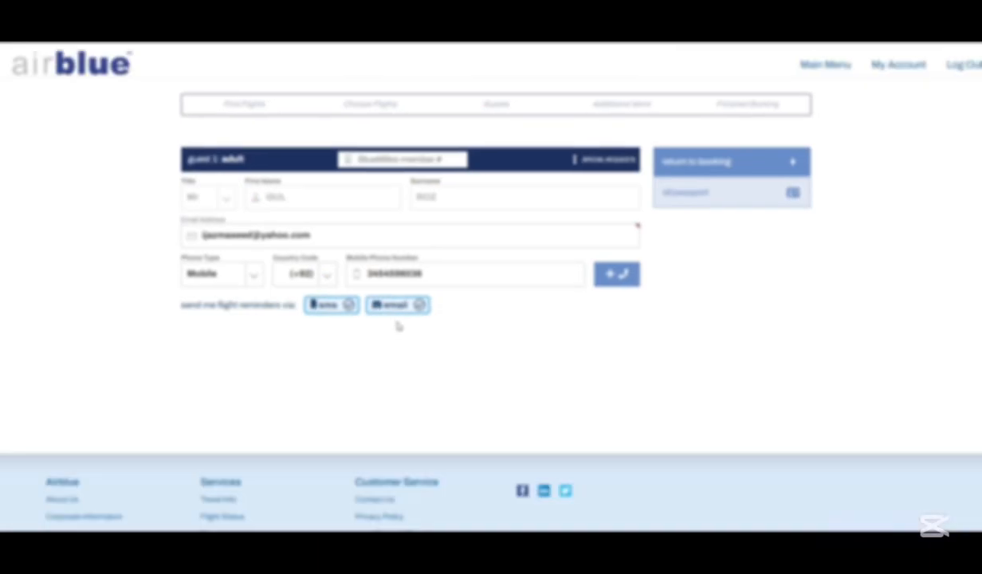
pyautogui.moveTo(263, 350); pyautogui.dragTo(241, 350)
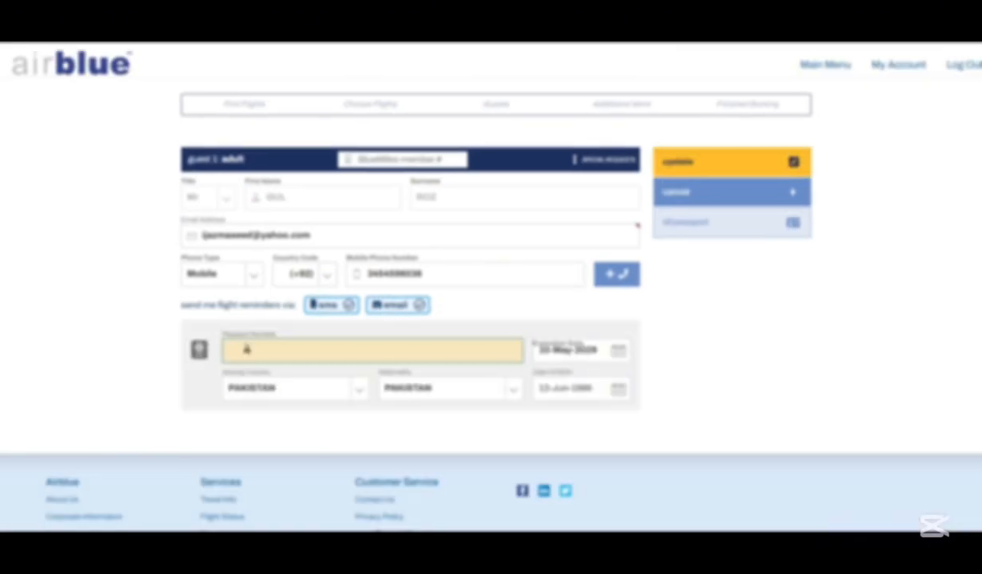
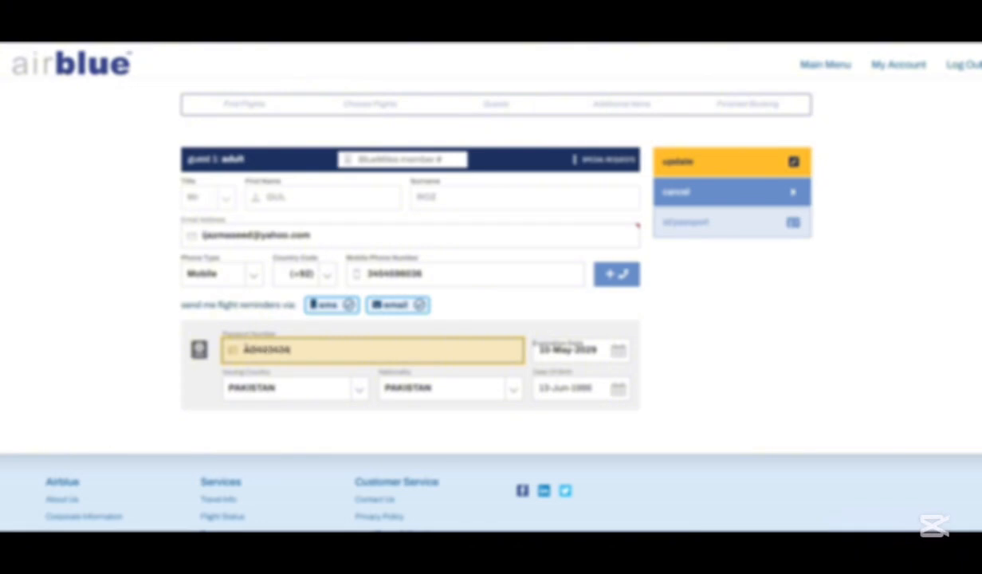
pyautogui.click(594, 351)
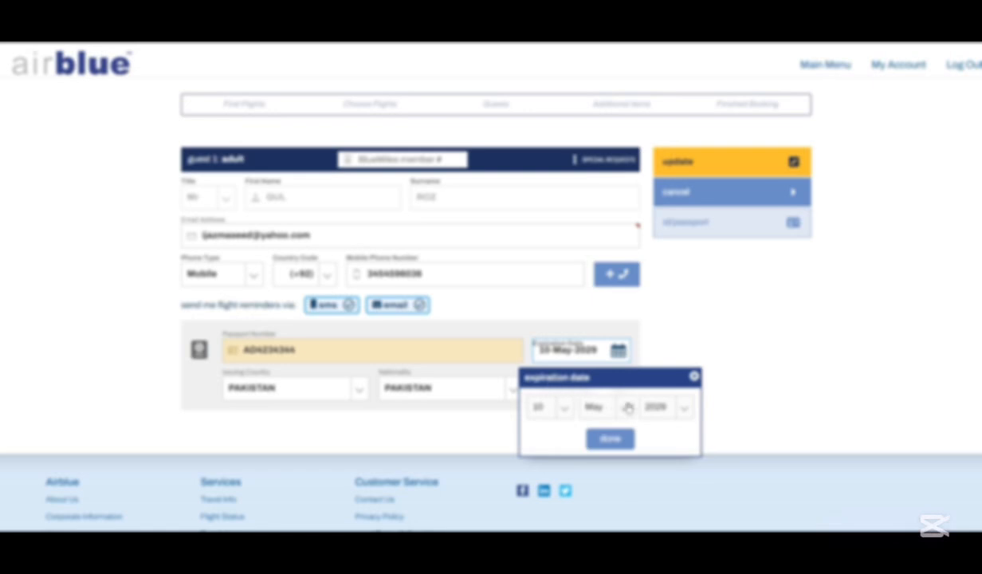
pyautogui.click(683, 408)
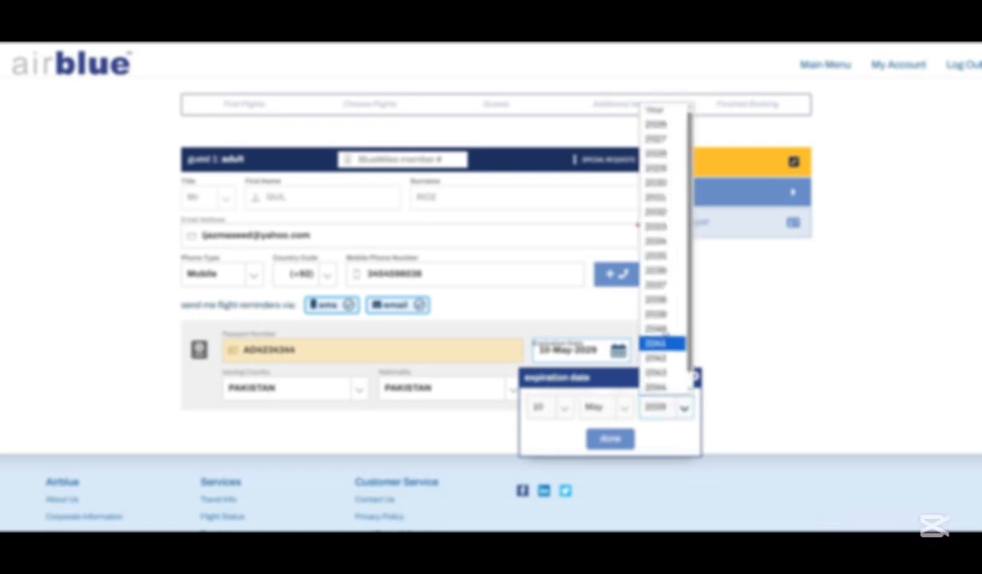
pyautogui.click(665, 199)
pyautogui.click(601, 437)
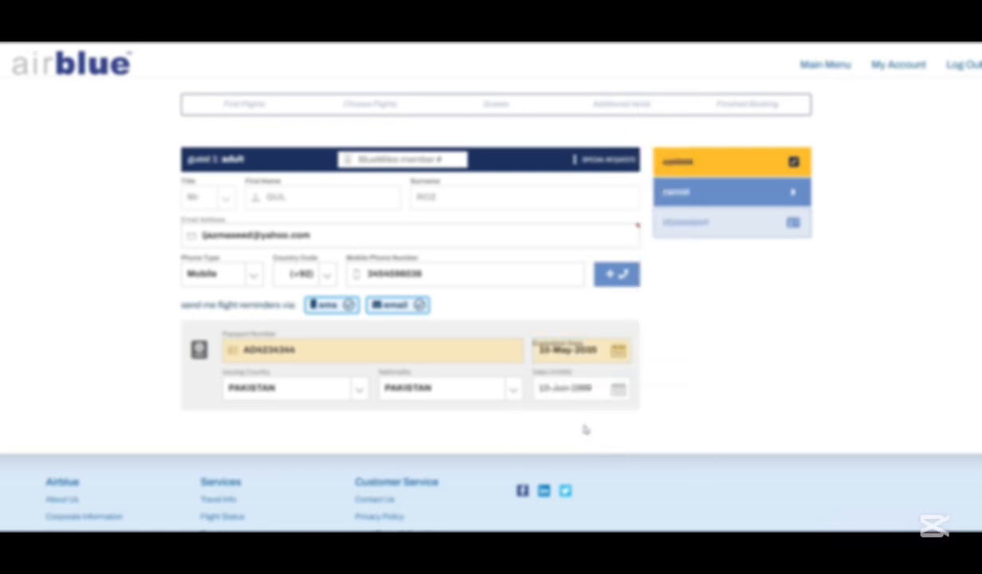
# Step: Change the birth year to 1991, retype the passport number, and save the guest details
pyautogui.click(560, 386)
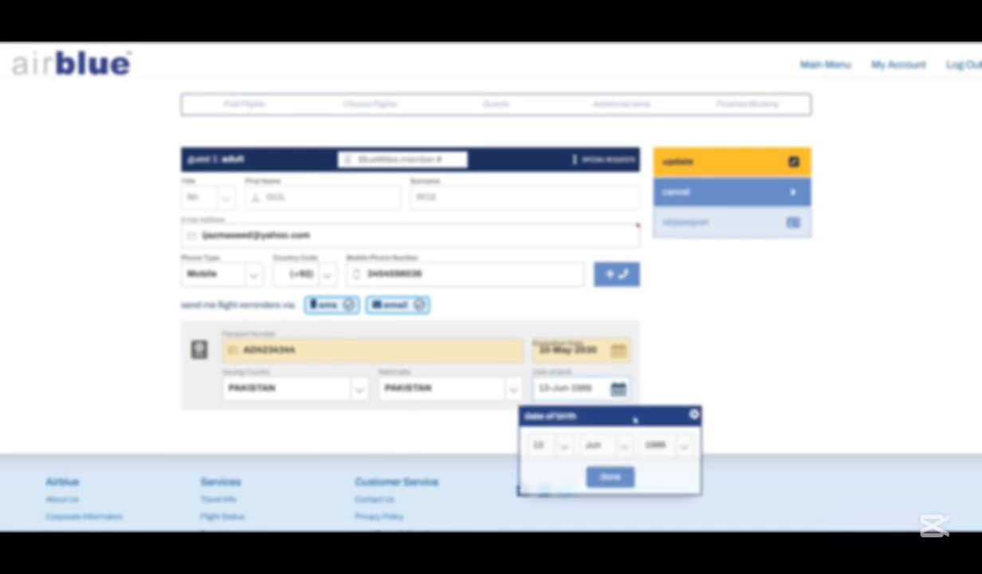
pyautogui.click(658, 445)
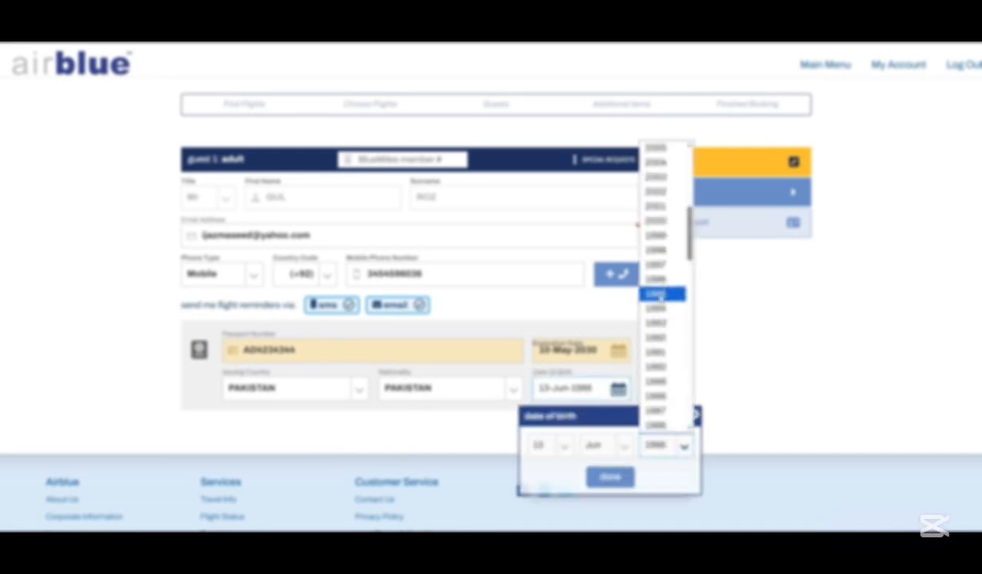
pyautogui.click(655, 352)
pyautogui.click(610, 477)
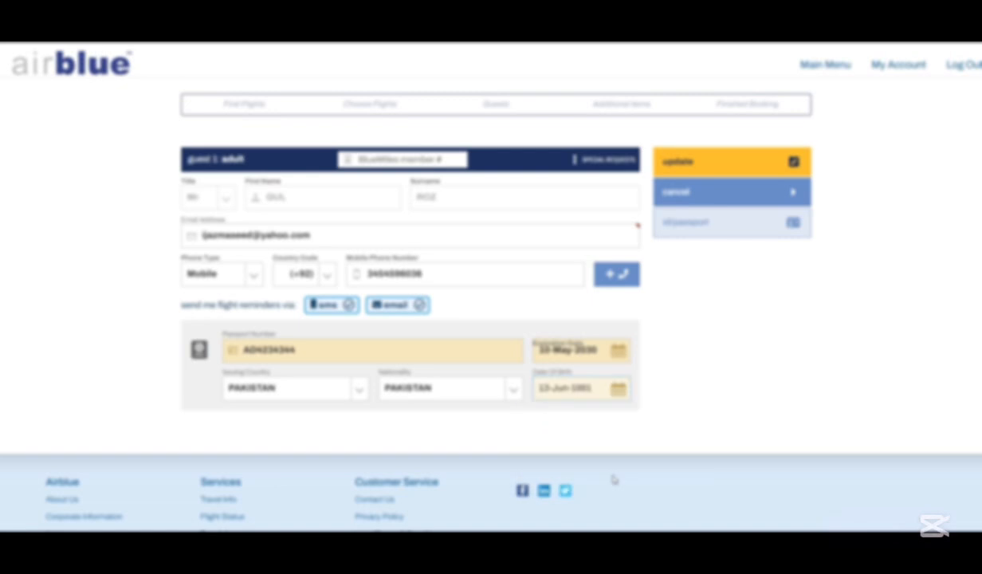
pyautogui.moveTo(308, 353); pyautogui.dragTo(202, 350)
pyautogui.write('ff')
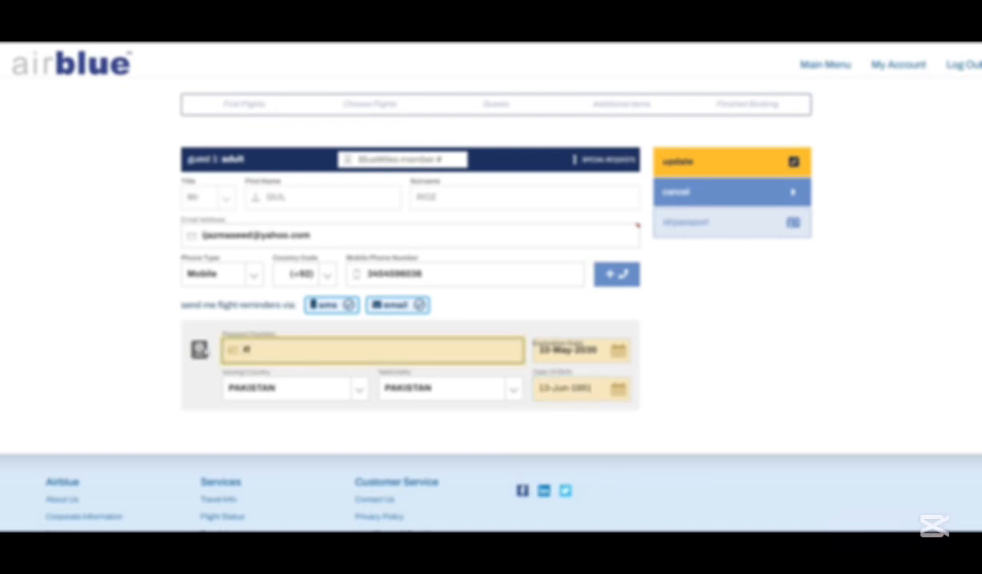
pyautogui.write('K')
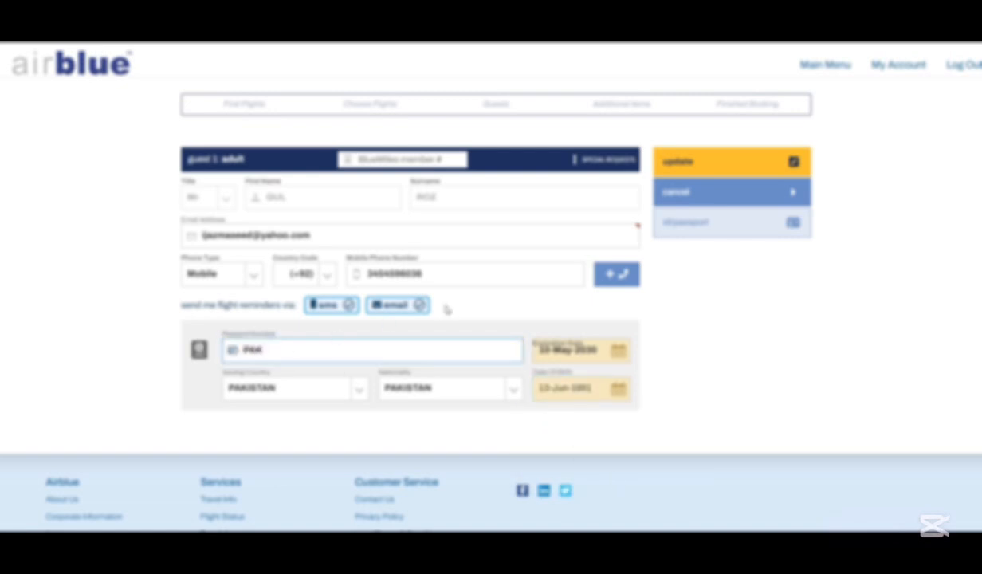
pyautogui.click(684, 163)
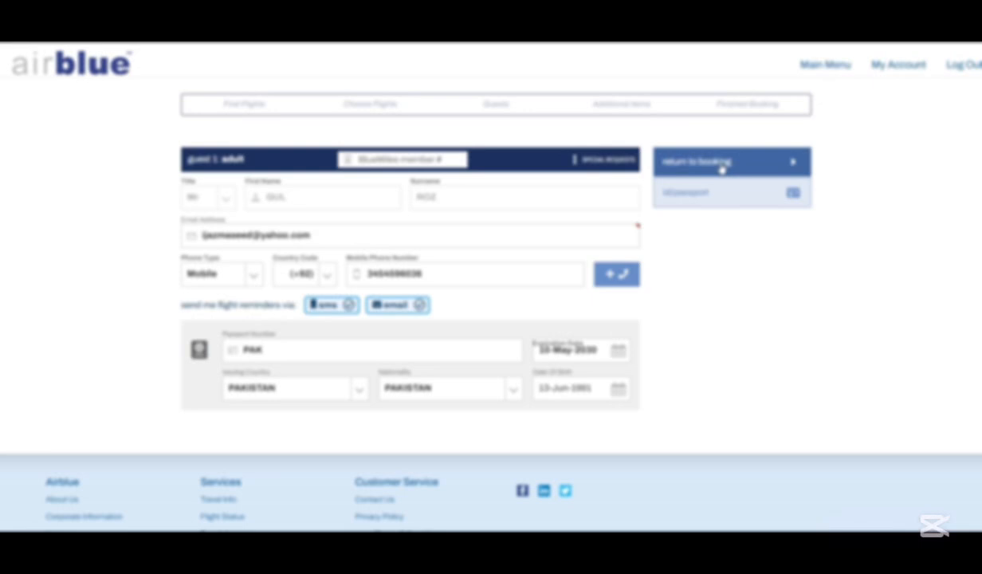
pyautogui.click(722, 163)
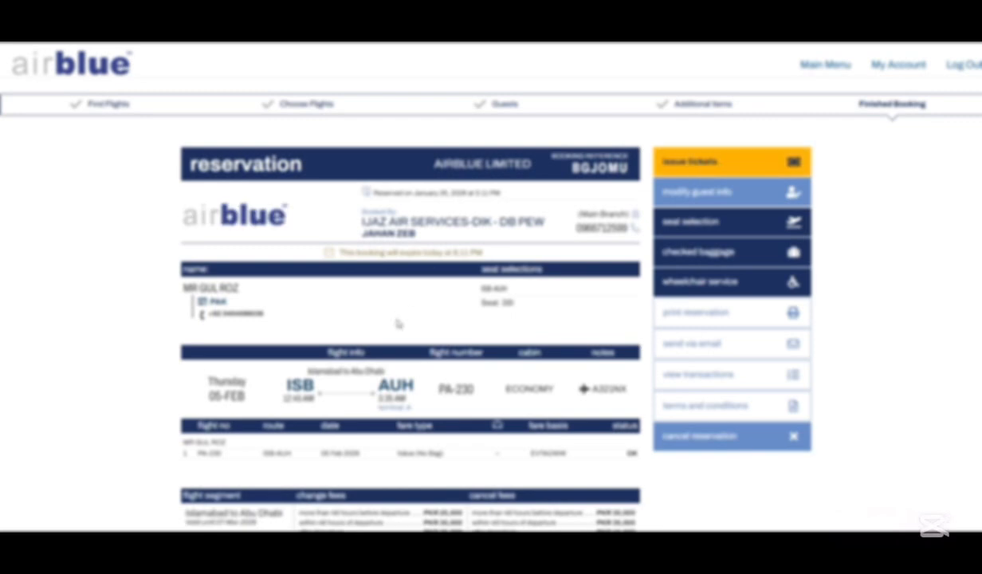
# Step: Review the 05-FEB flight date, ISB–AUH route, booking status and assigned seat on the reservation
pyautogui.scroll(-1, 399, 324)
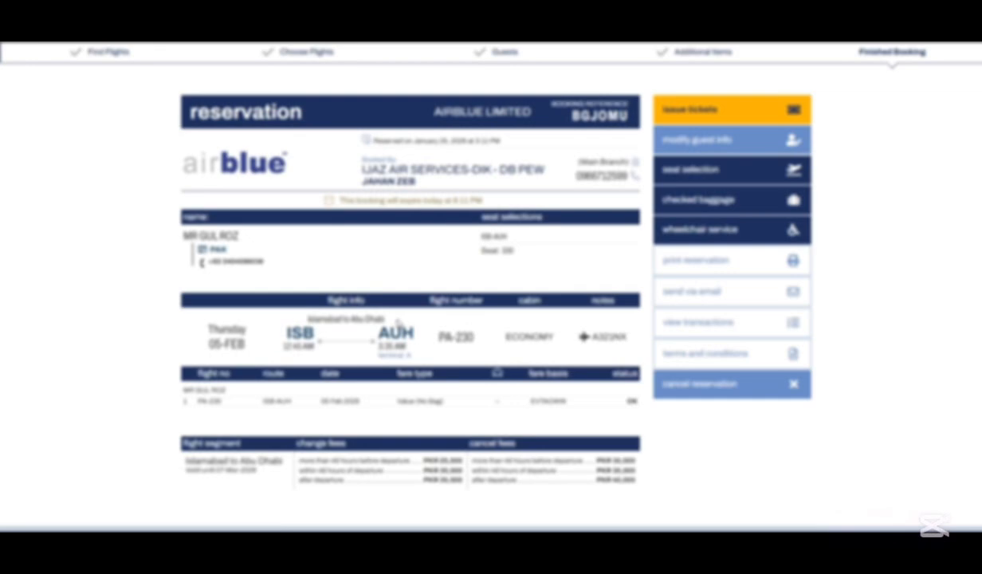
pyautogui.scroll(-1, 399, 322)
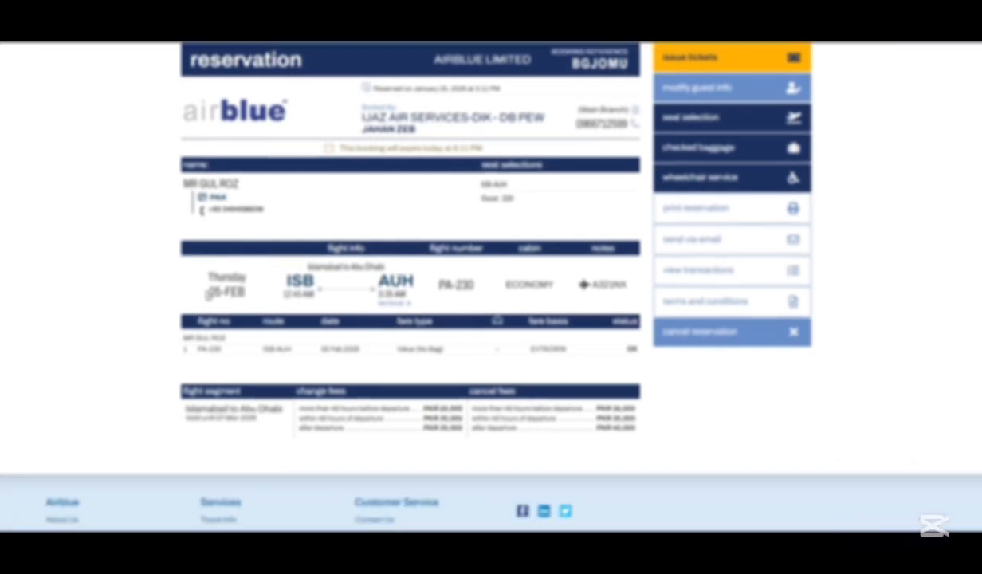
pyautogui.moveTo(201, 288); pyautogui.dragTo(313, 288)
pyautogui.click(274, 289)
pyautogui.click(458, 347)
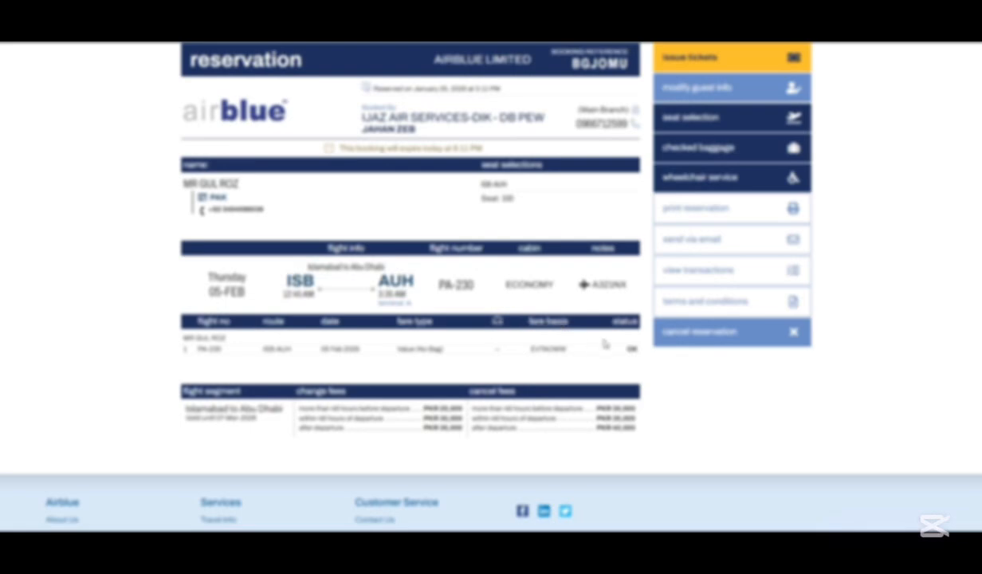
pyautogui.moveTo(624, 350); pyautogui.dragTo(638, 354)
pyautogui.click(635, 353)
pyautogui.moveTo(479, 198); pyautogui.dragTo(516, 212)
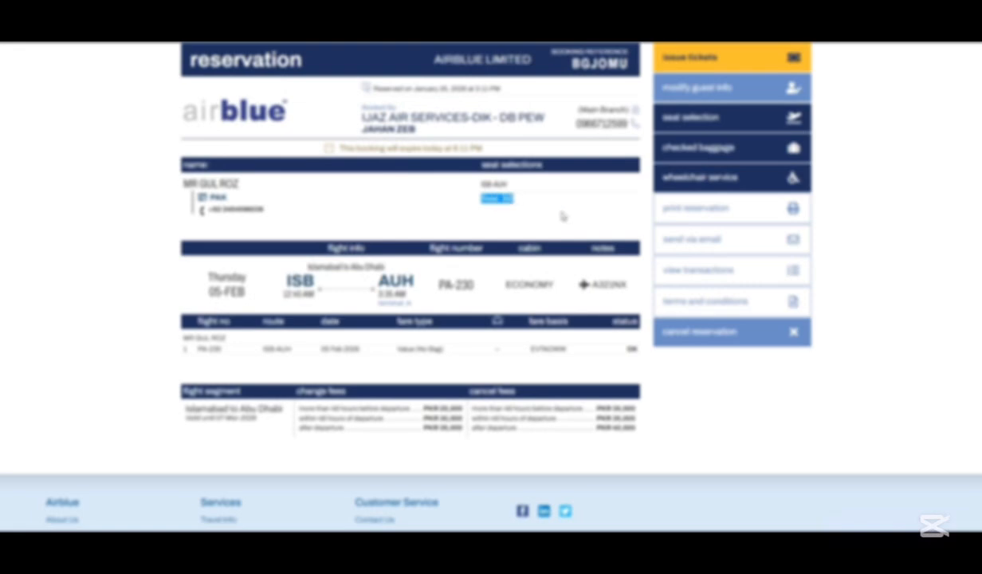
pyautogui.click(539, 205)
pyautogui.scroll(1, 442, 425)
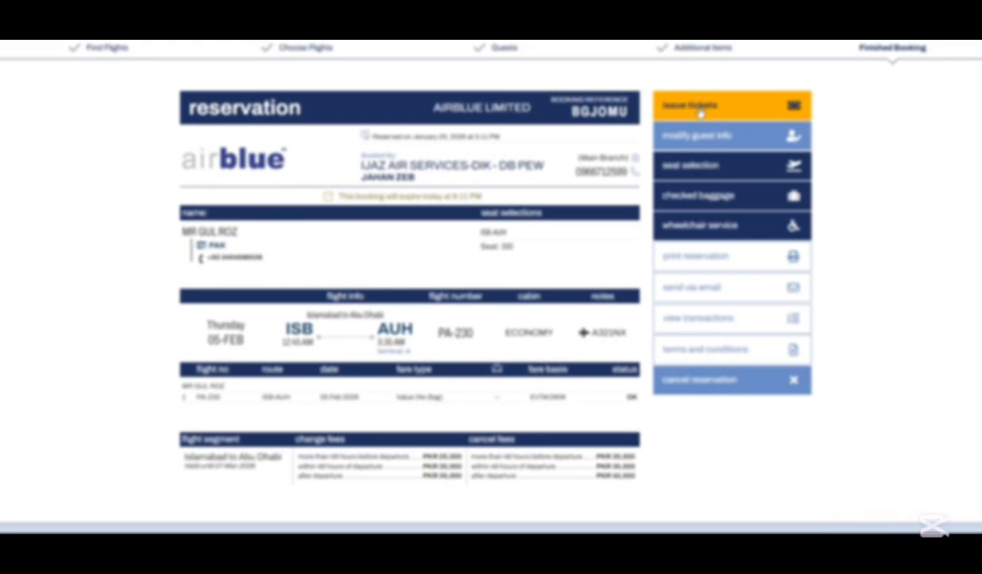
# Step: Issue the e-tickets, confirming payment with the agent's saved password
pyautogui.click(700, 113)
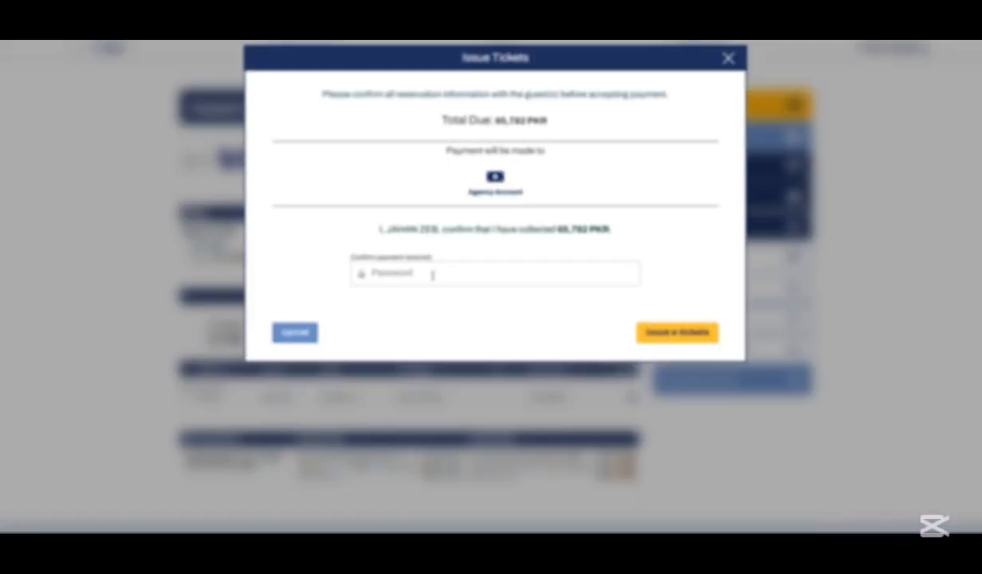
pyautogui.click(433, 275)
pyautogui.click(425, 297)
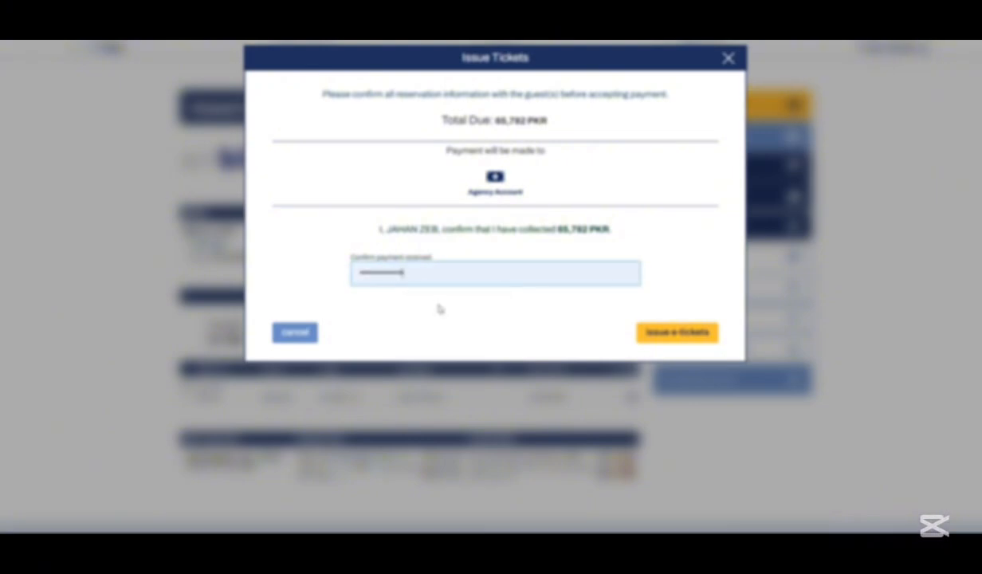
pyautogui.click(665, 336)
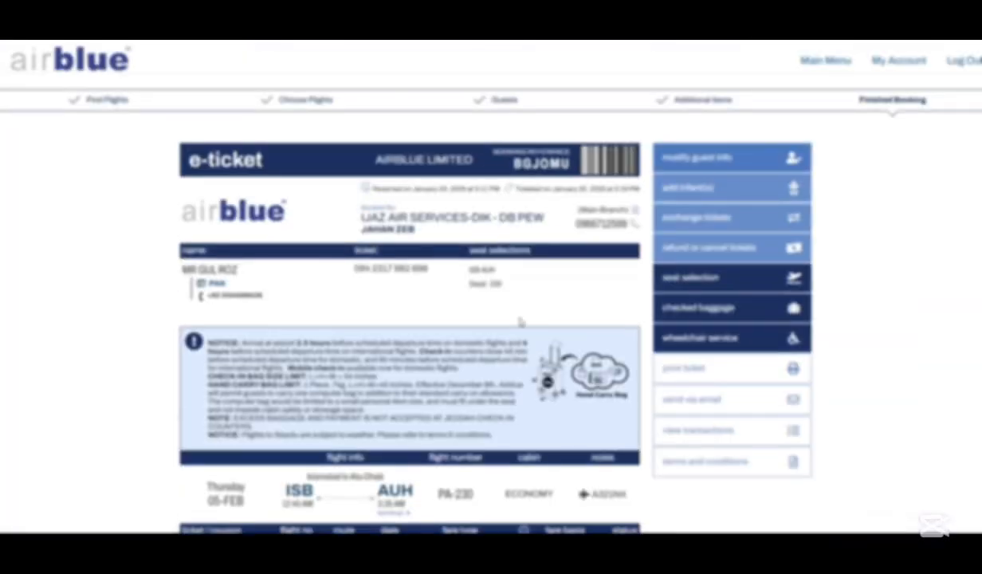
# Step: Check the booking reference and route/seat details, then print all e-tickets together
pyautogui.scroll(-1, 519, 321)
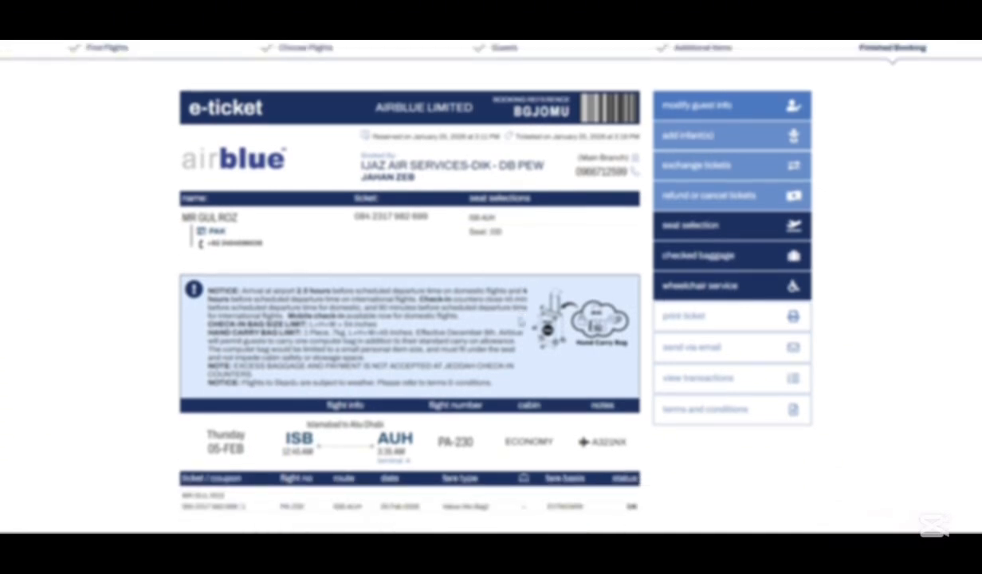
pyautogui.doubleClick(534, 111)
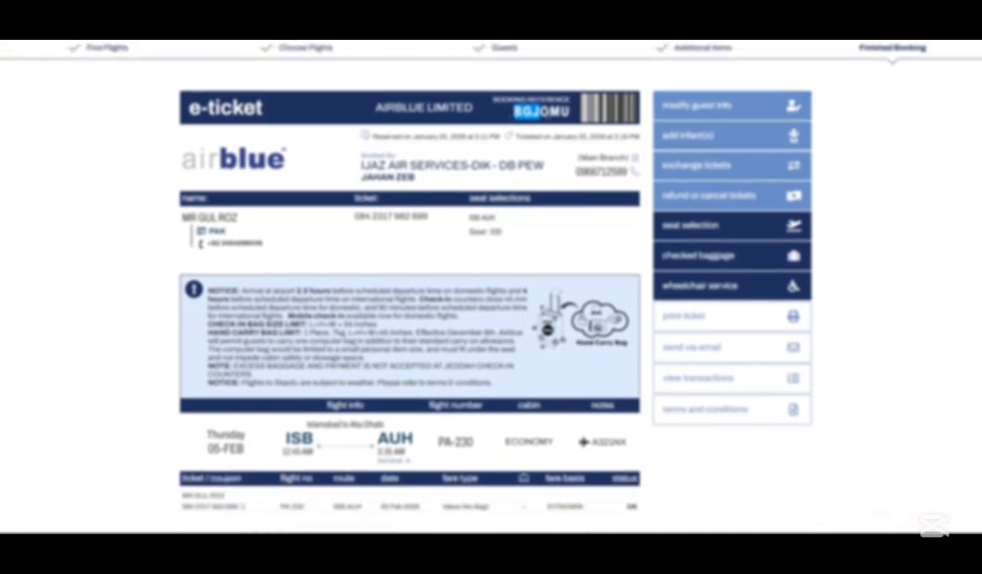
pyautogui.moveTo(412, 252); pyautogui.dragTo(705, 321)
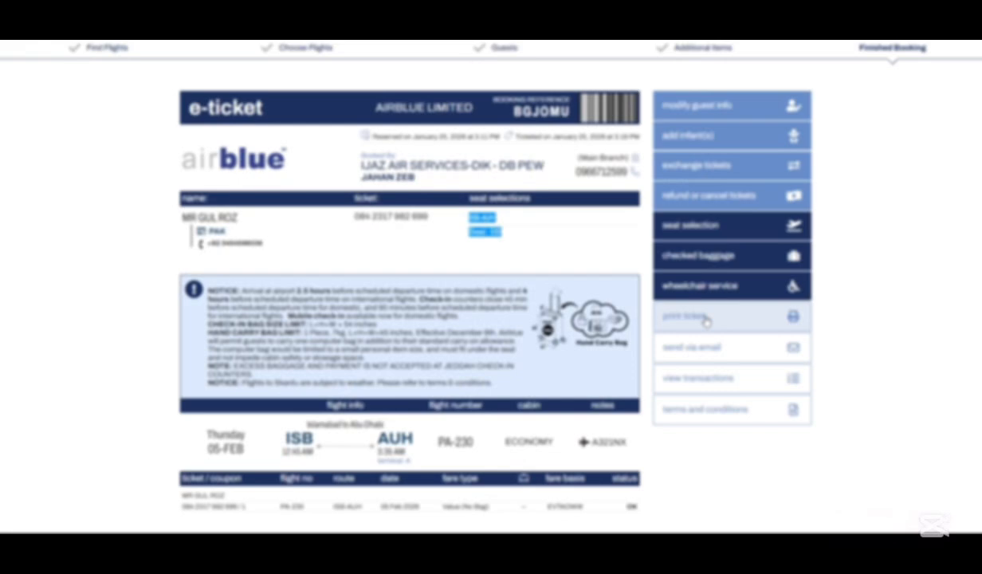
pyautogui.click(705, 319)
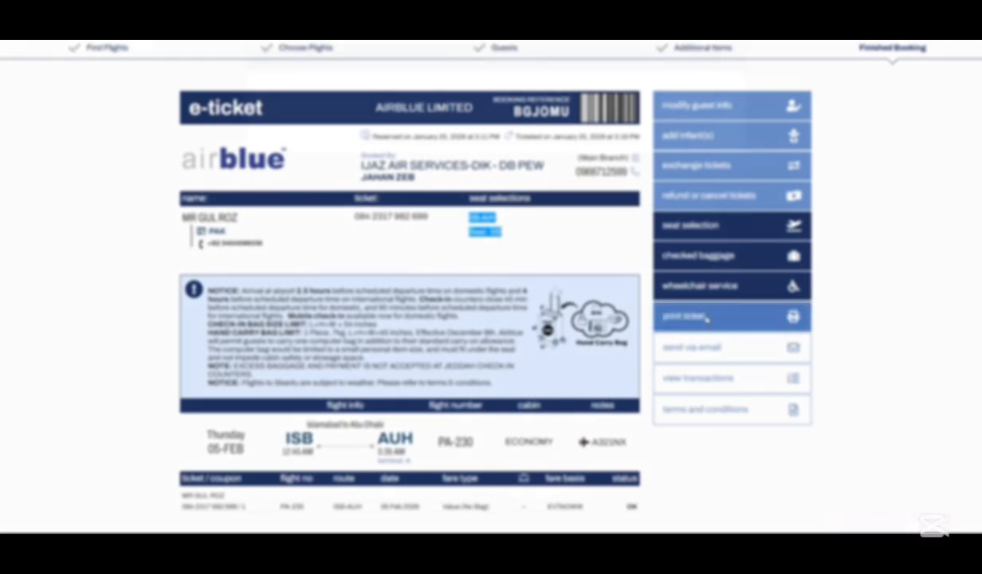
pyautogui.click(450, 126)
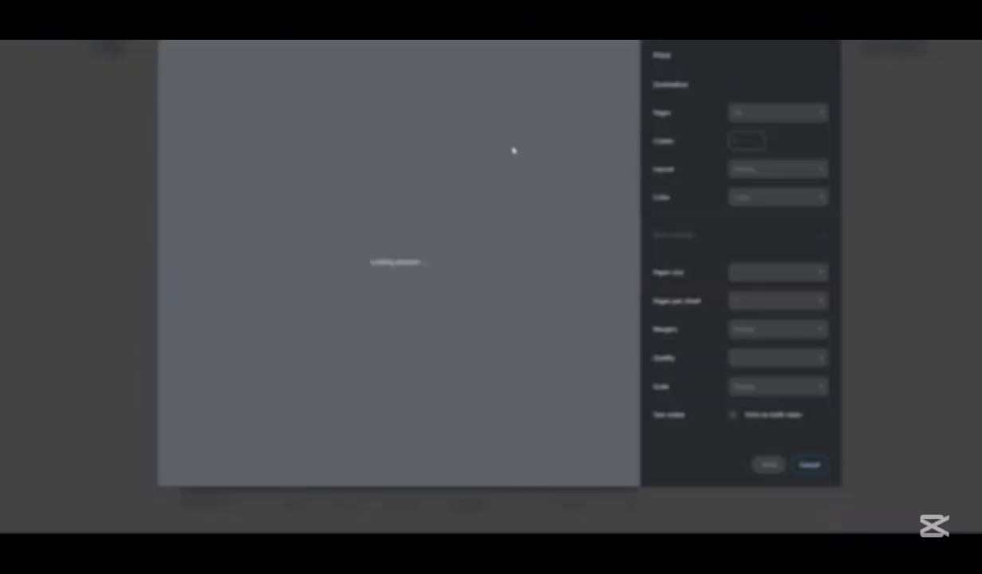
# Step: Set the print range to custom page 1 so the e-ticket prints on one sheet
pyautogui.click(758, 118)
pyautogui.click(754, 167)
pyautogui.write('1')
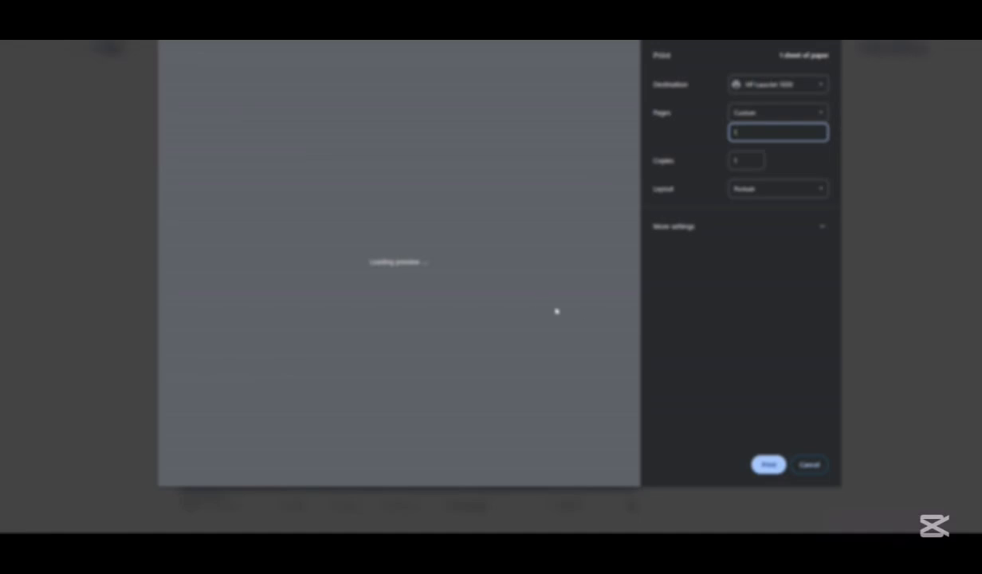
pyautogui.click(557, 310)
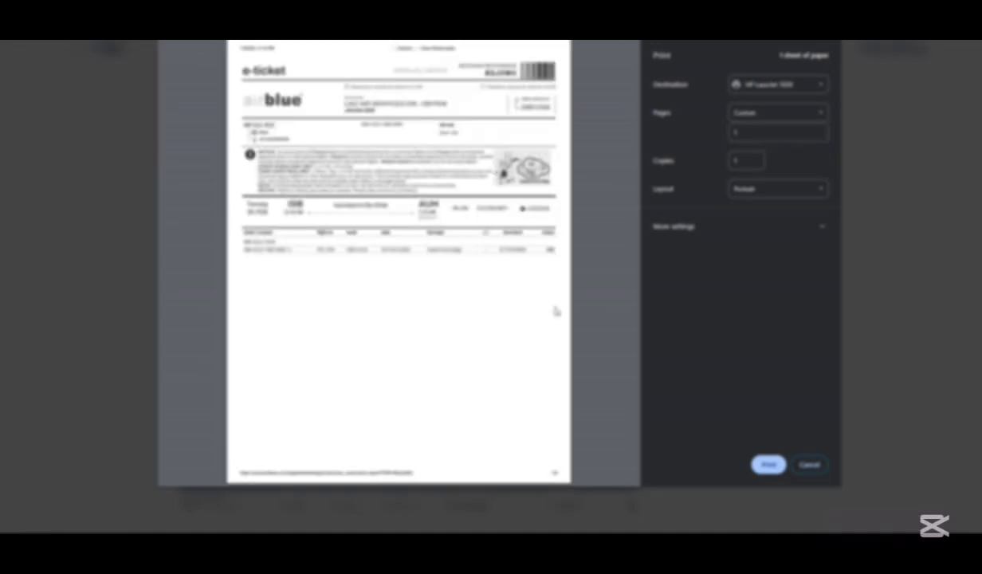